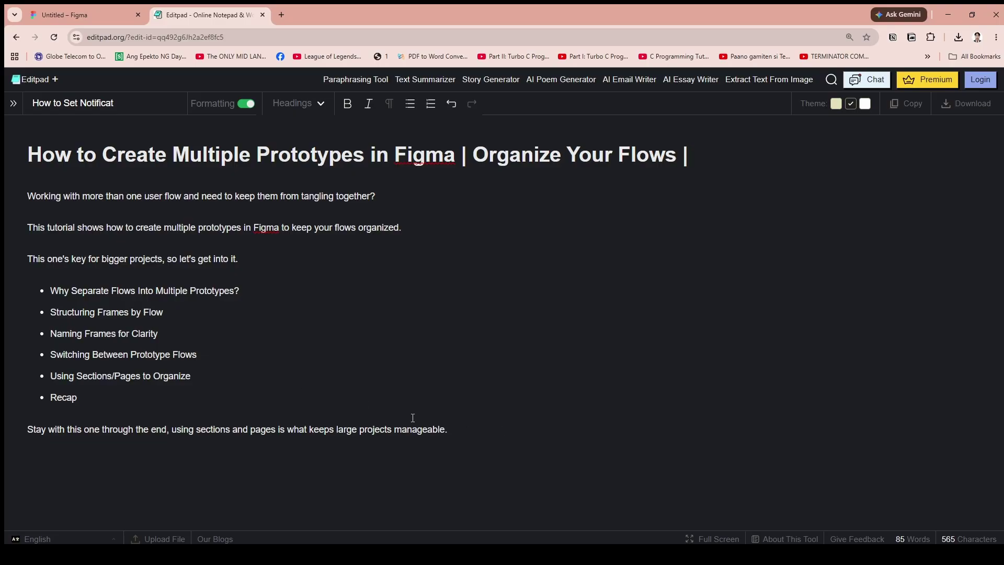
Switch to Figma and open the Design Area page of the "20 Screen Login & Register Mobile" draft file
left_click(244, 311)
left_click(78, 16)
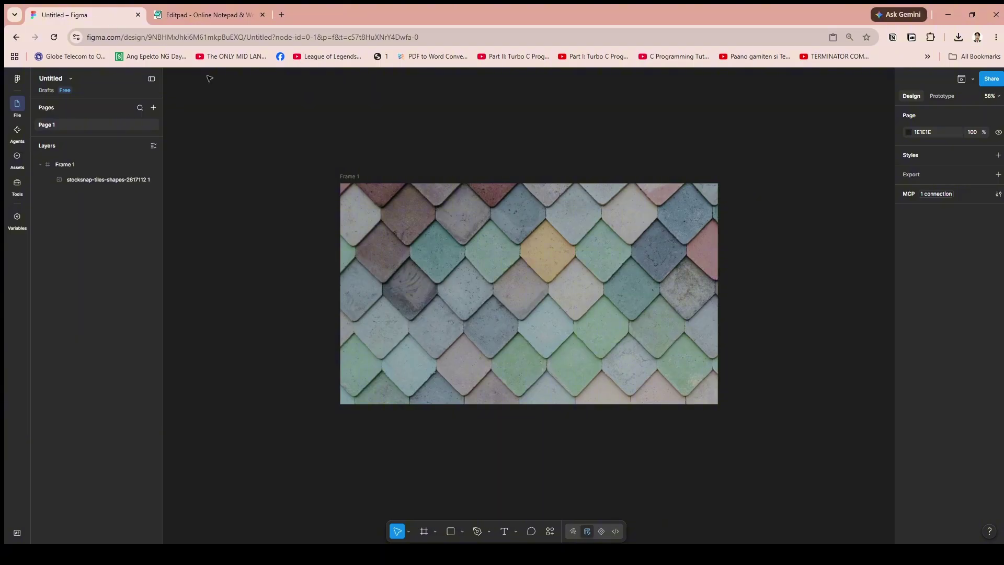
left_click(25, 79)
left_click(61, 93)
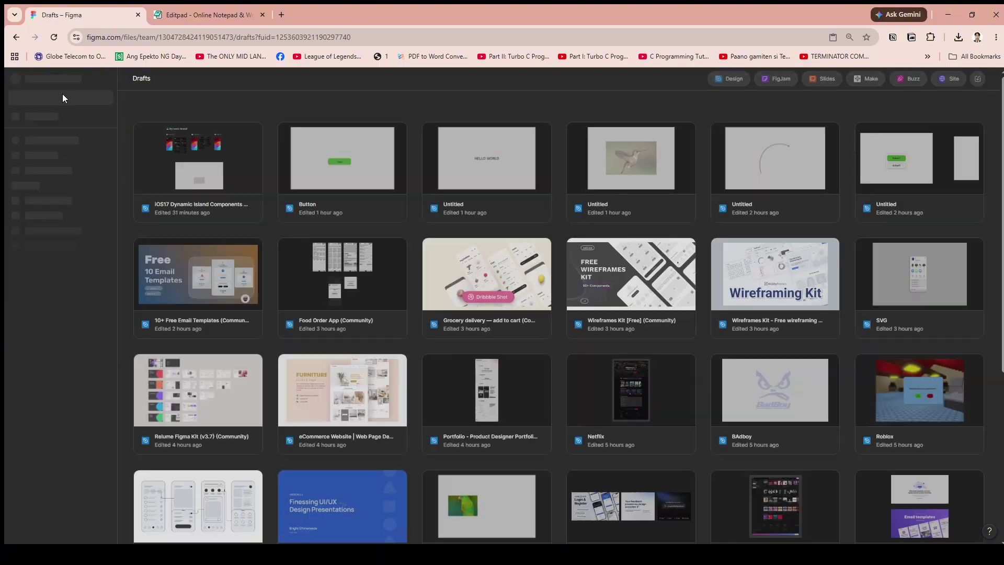
scroll(387, 293, "down", 2)
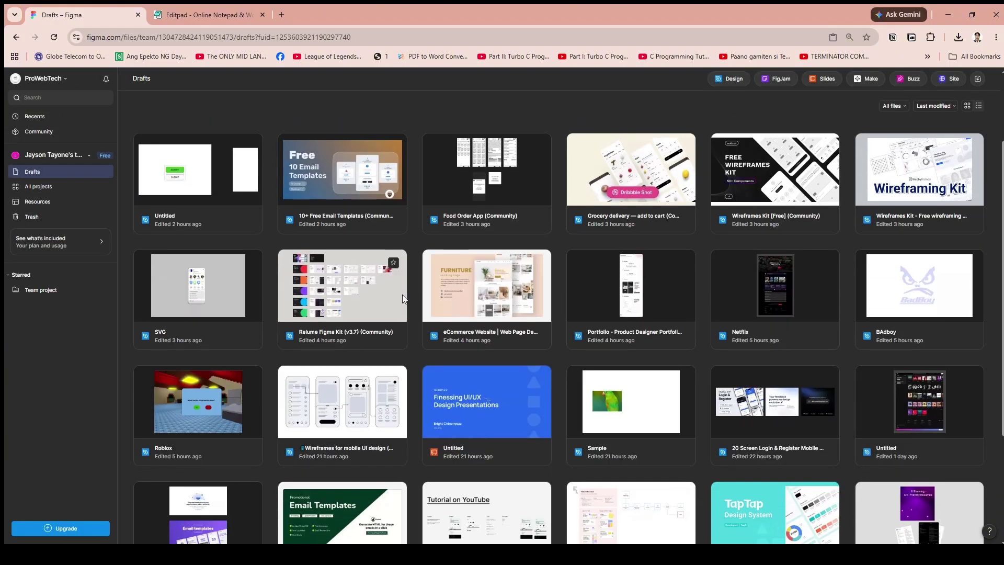
scroll(677, 189, "down", 3)
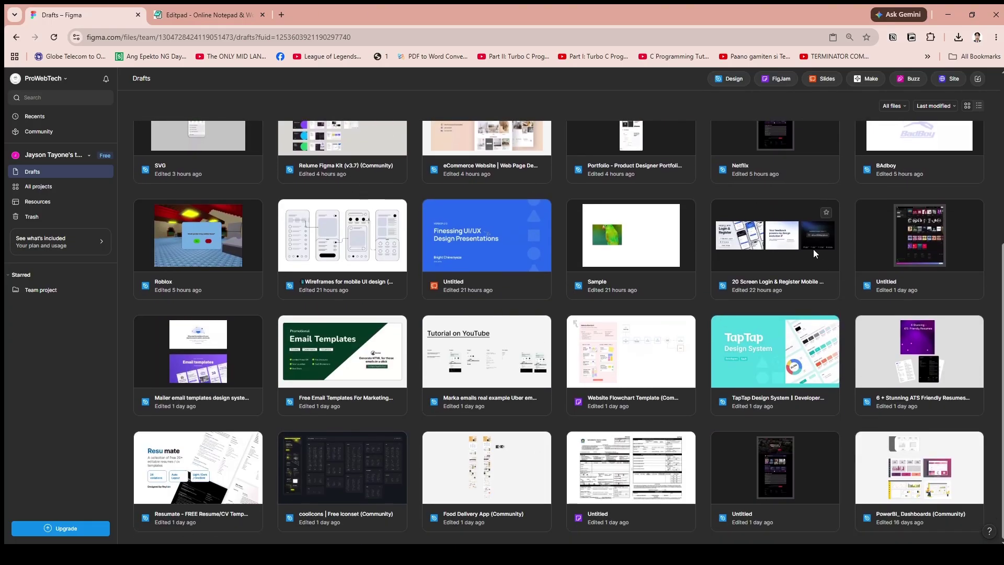
left_click(754, 239)
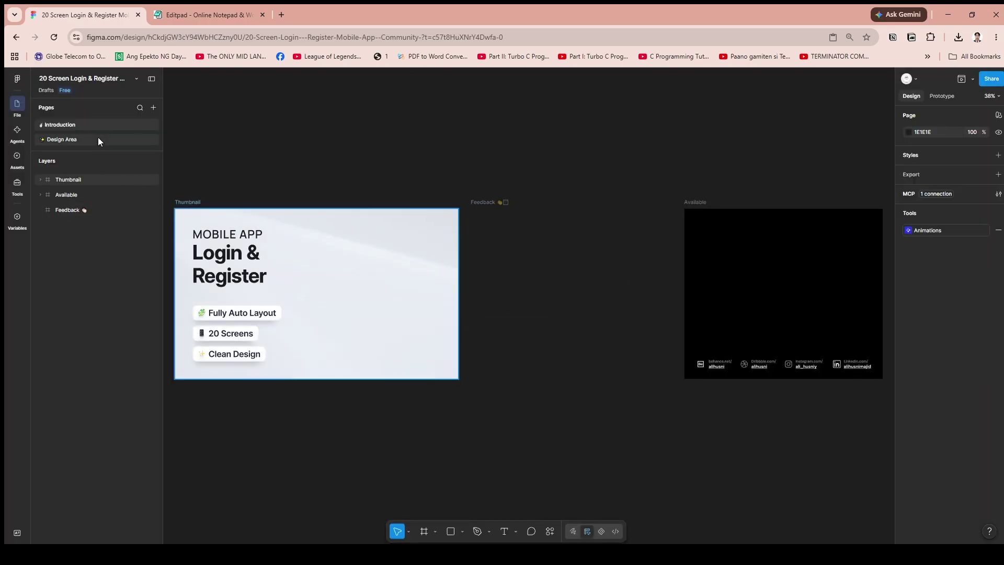
left_click(99, 139)
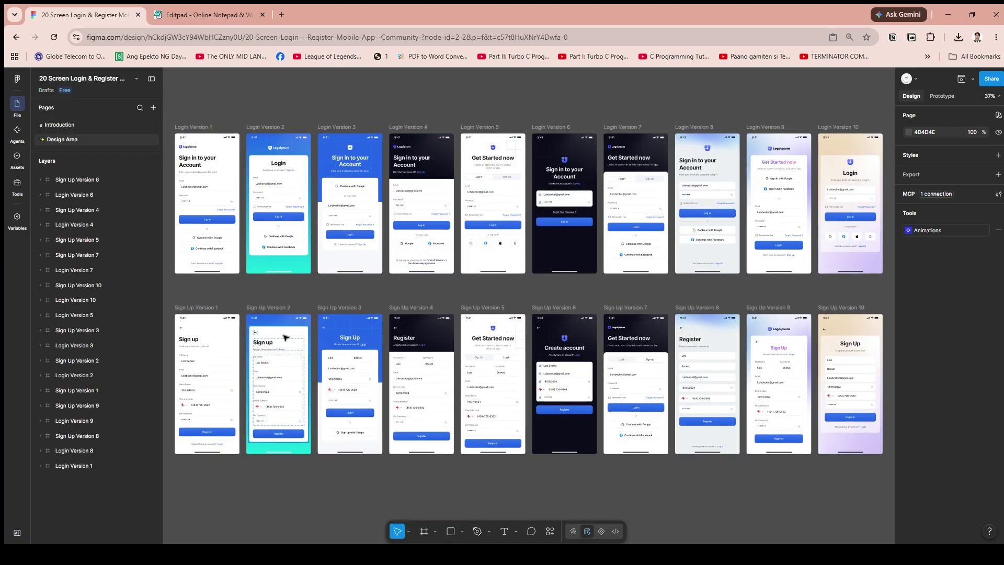
Examine the login and sign-up screen designs laid out on the Design Area page
scroll(285, 337, "down", 3)
scroll(285, 337, "up", 3)
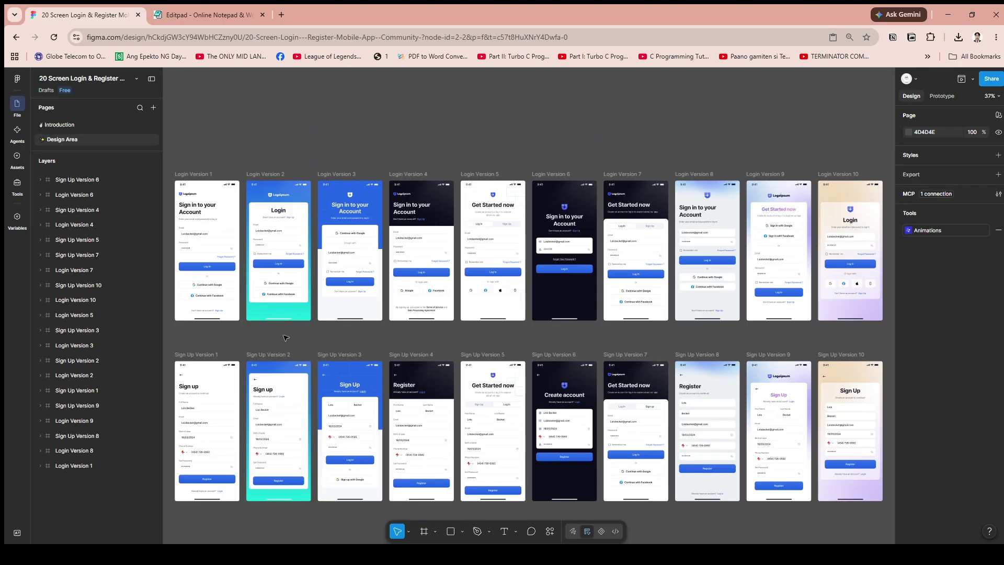
scroll(285, 337, "up", 5)
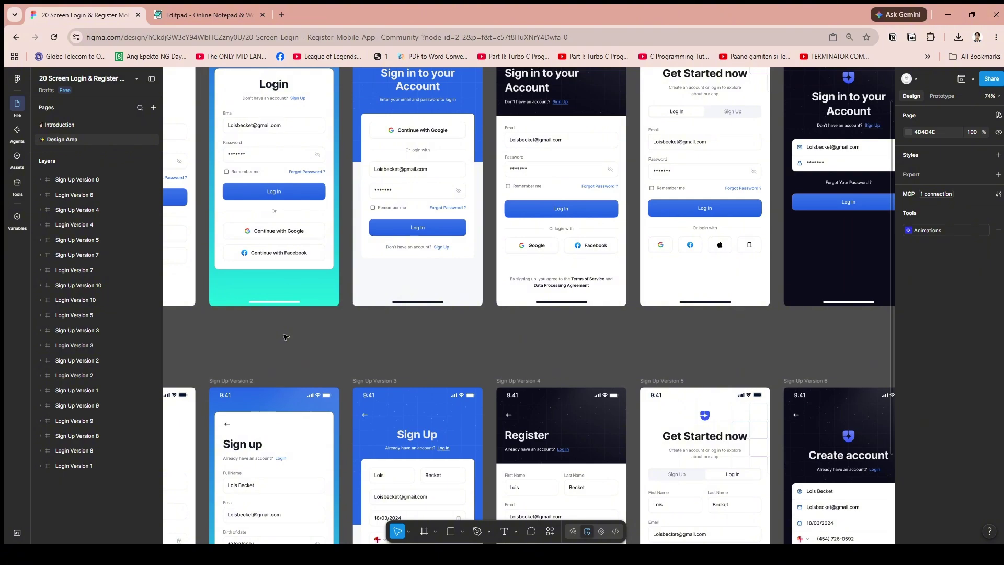
scroll(285, 337, "left", 3)
scroll(287, 338, "up", 3)
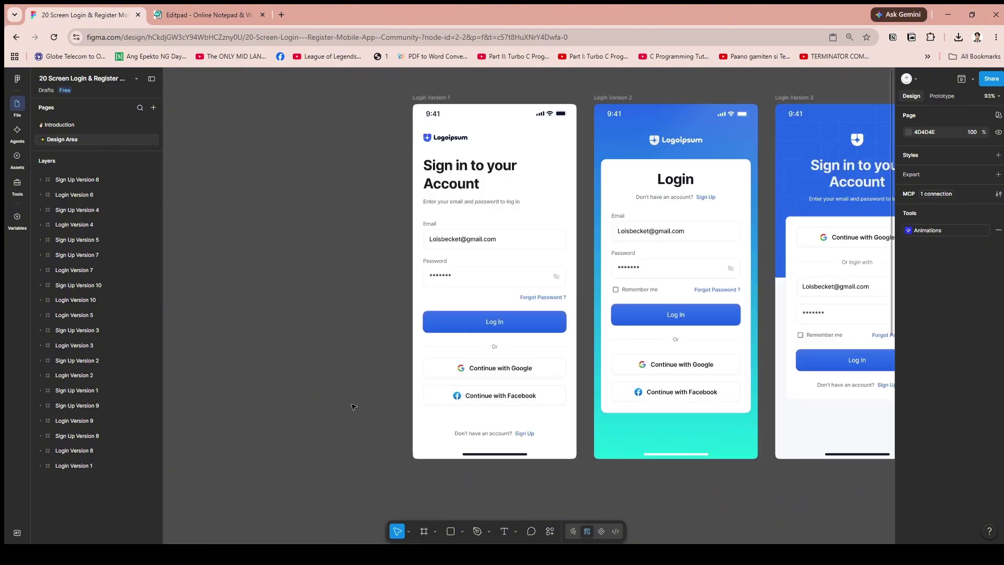
scroll(353, 407, "up", 2)
scroll(366, 387, "right", 2)
scroll(382, 371, "right", 4)
scroll(398, 355, "up", 1)
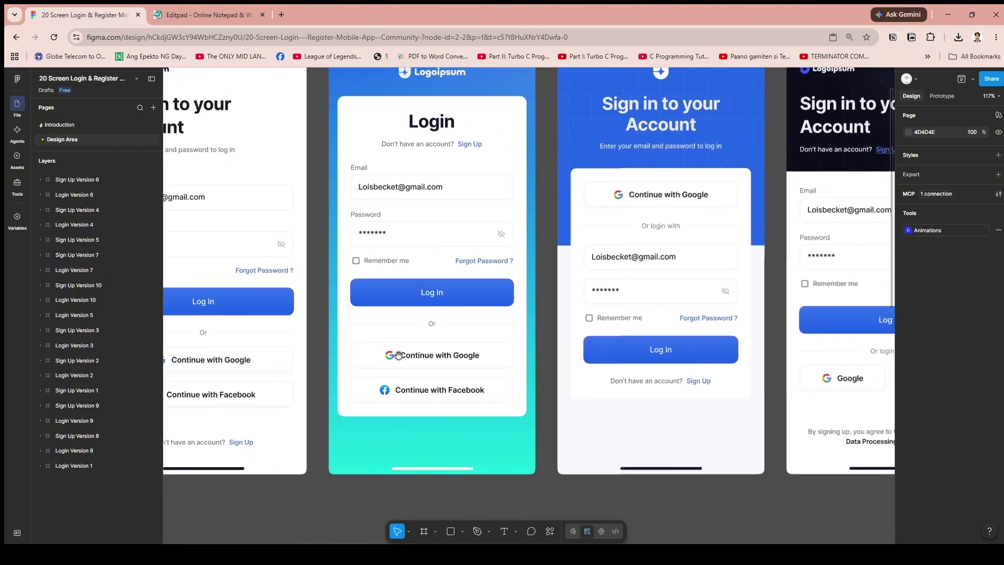
scroll(418, 350, "up", 1)
scroll(487, 343, "up", 2)
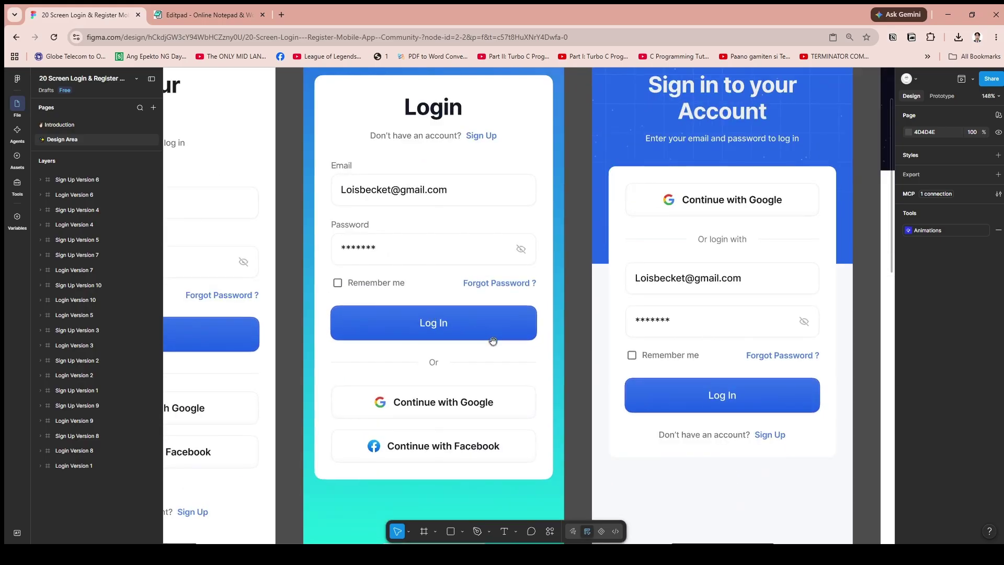
scroll(491, 334, "down", 3)
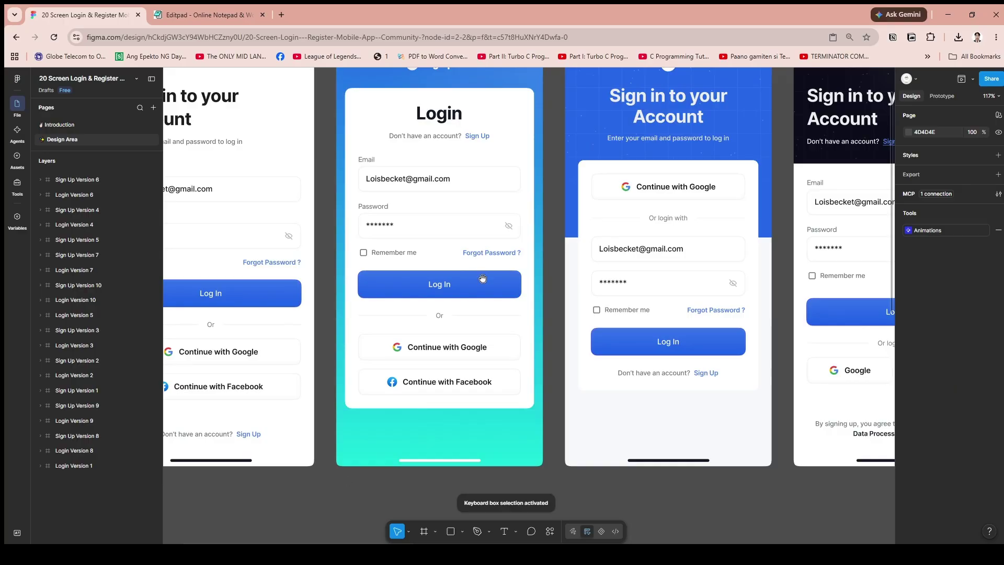
scroll(546, 430, "down", 5)
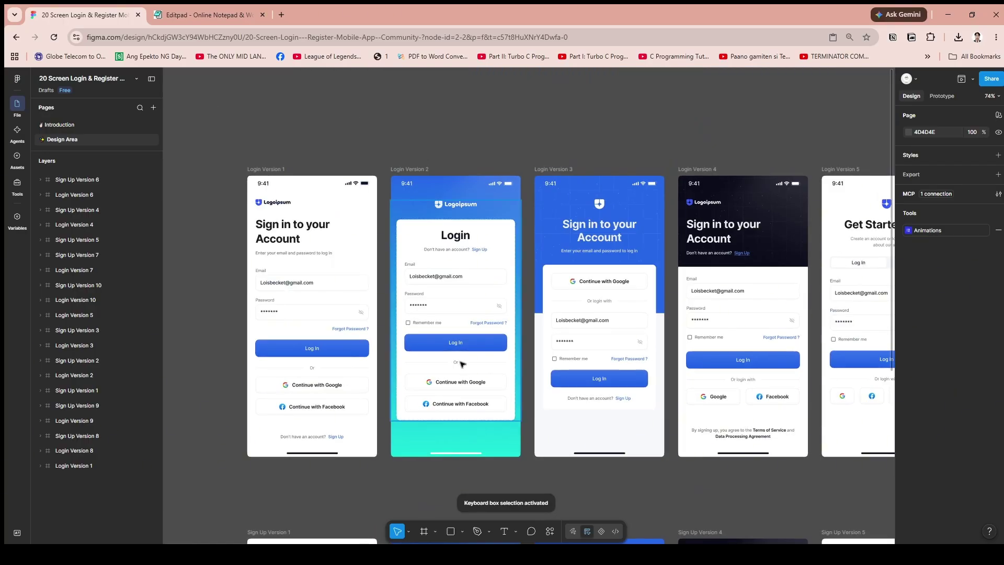
Copy the Content frame of the Login Version 2 screen and paste it onto the empty canvas
mouse_move(381, 162)
left_mouse_down()
mouse_move(390, 194)
mouse_move(448, 287)
mouse_move(457, 361)
mouse_move(400, 134)
mouse_move(367, 172)
left_mouse_up()
left_click(456, 310)
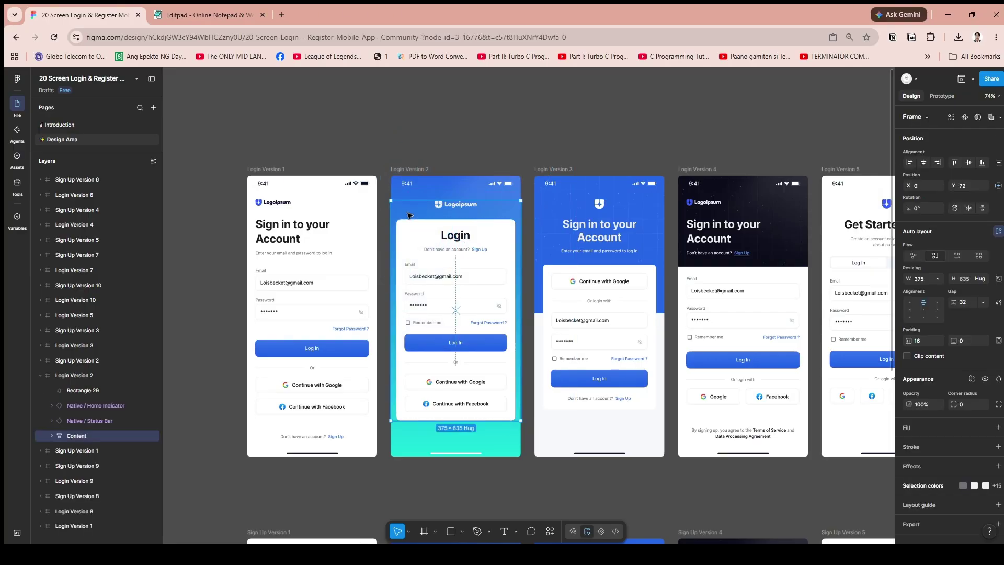
left_click(51, 435)
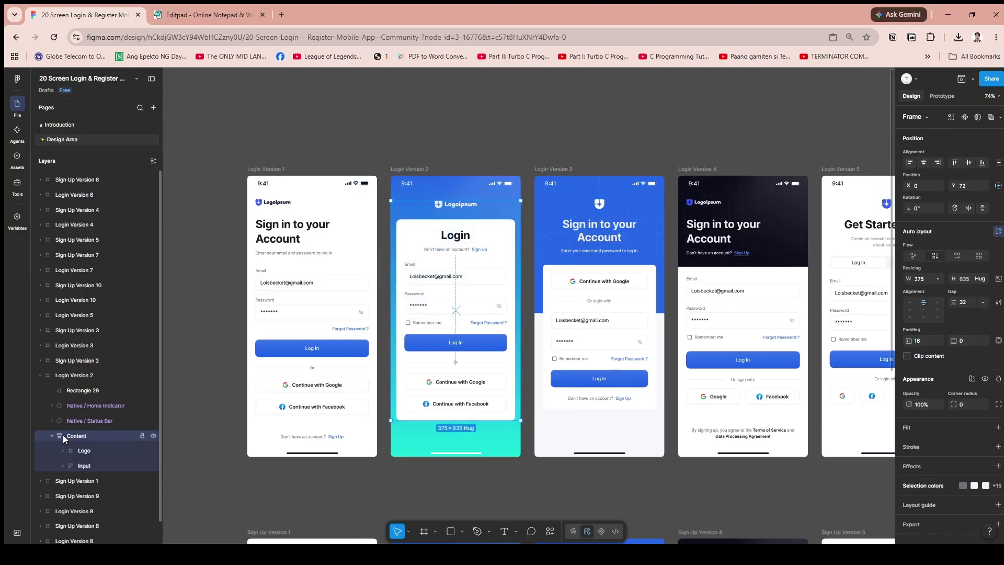
right_click(63, 434)
left_click(106, 196)
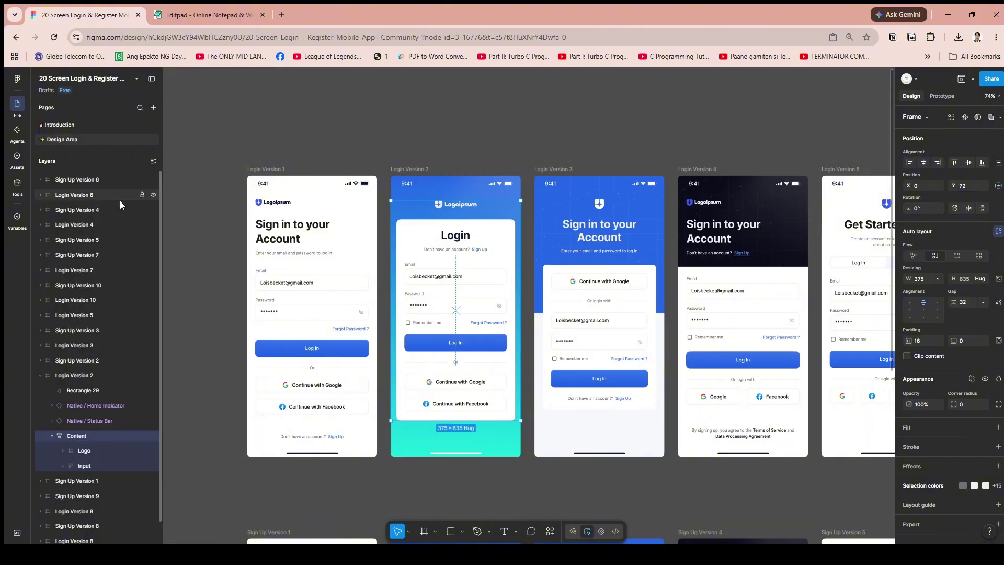
scroll(437, 429, "down", 2)
scroll(436, 430, "down", 10)
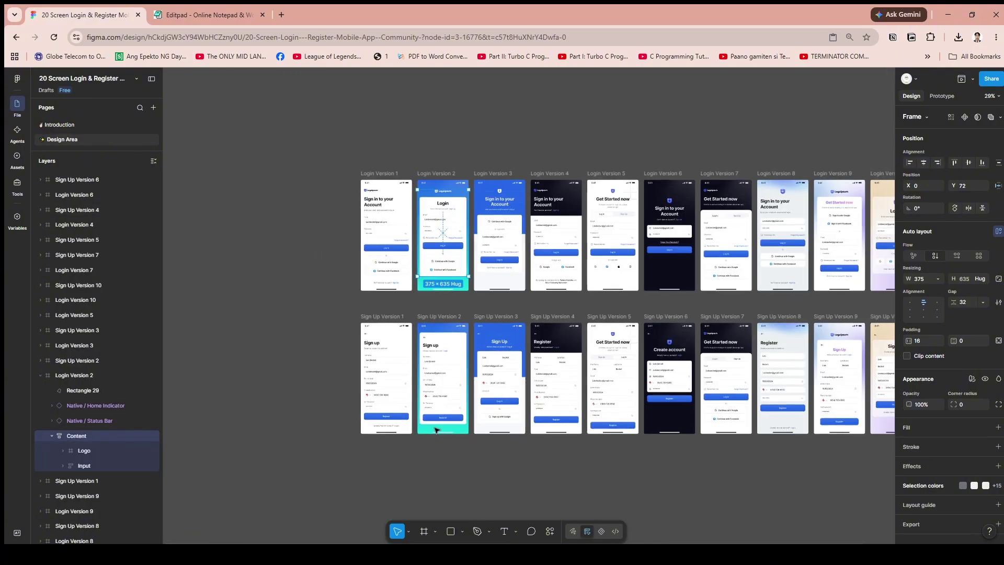
left_click(386, 310)
key("ctrl+v")
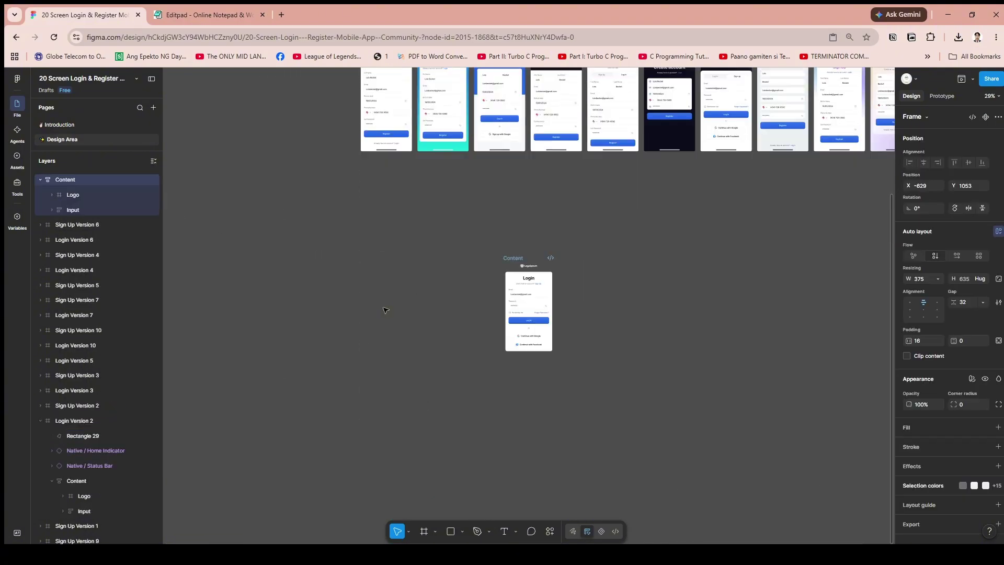
Move the pasted Content frame to about X -514, Y 1228 below the sign-up screens
scroll(470, 215, "up", 3)
left_click(471, 215)
left_click_drag(436, 214, 691, 439)
scroll(688, 422, "up", 2)
scroll(688, 422, "up", 5)
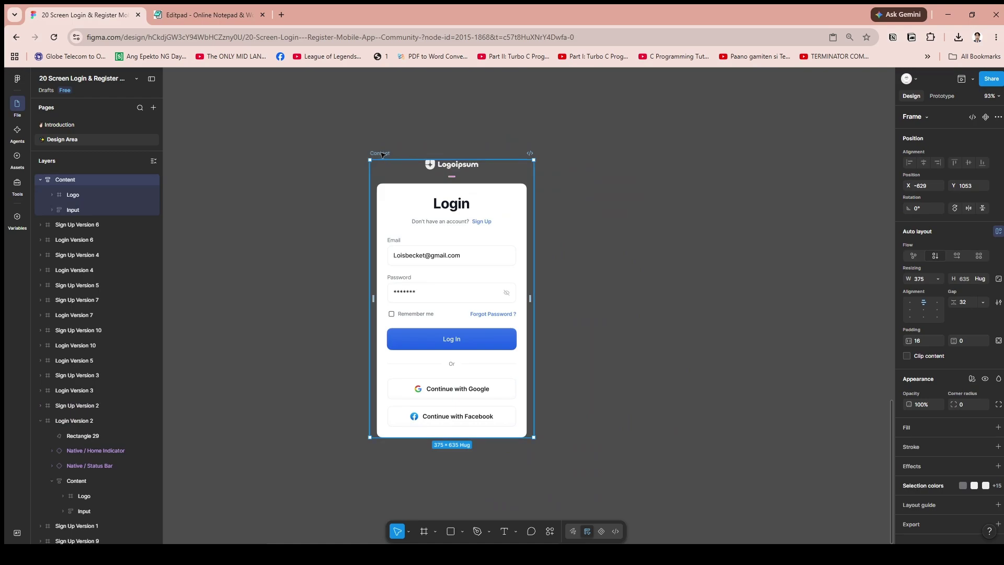
left_click_drag(381, 155, 437, 239)
scroll(543, 260, "down", 2)
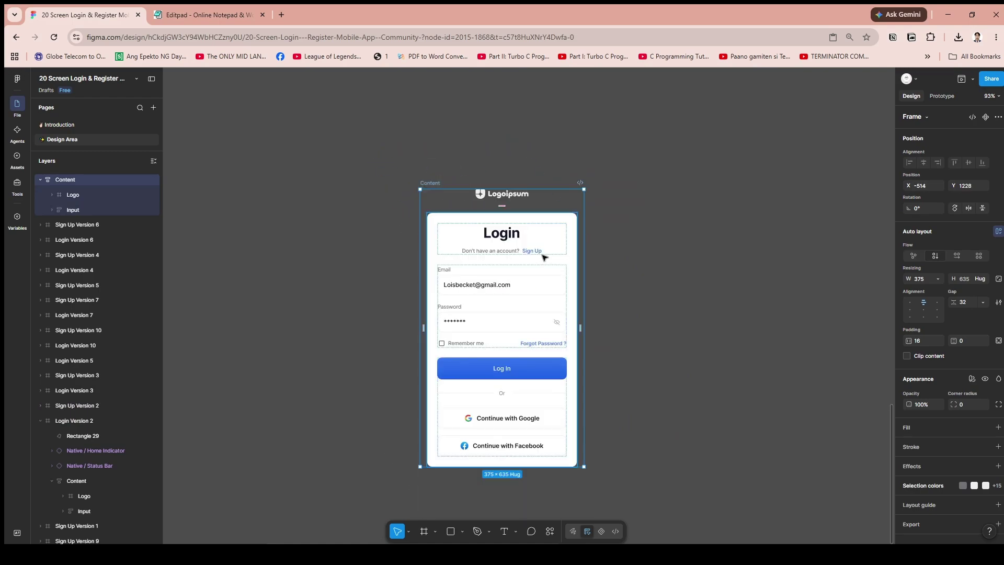
key("Escape")
Change the "Login" heading in the copied Content frame to "Register"
double_click(518, 191)
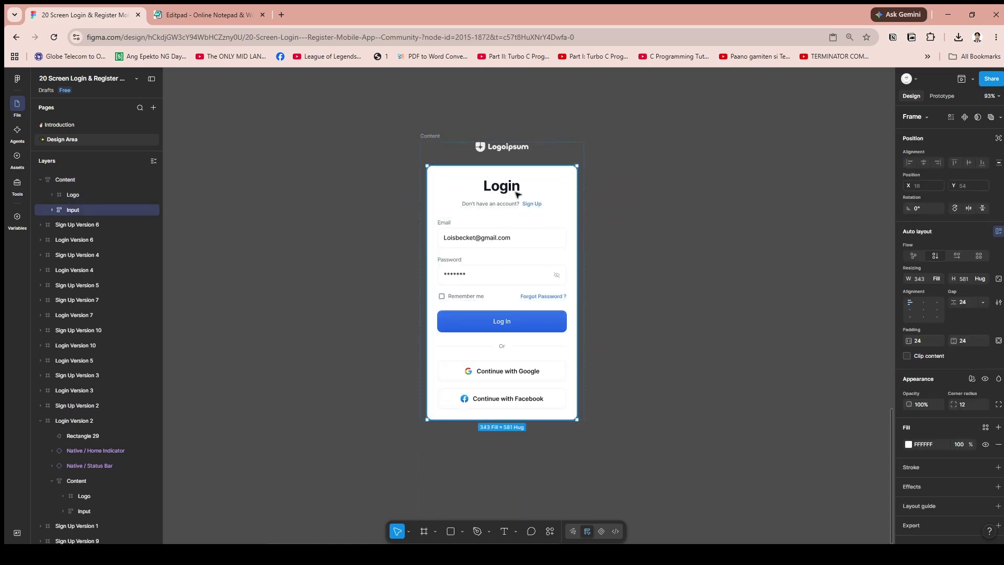
double_click(518, 191)
double_click(517, 191)
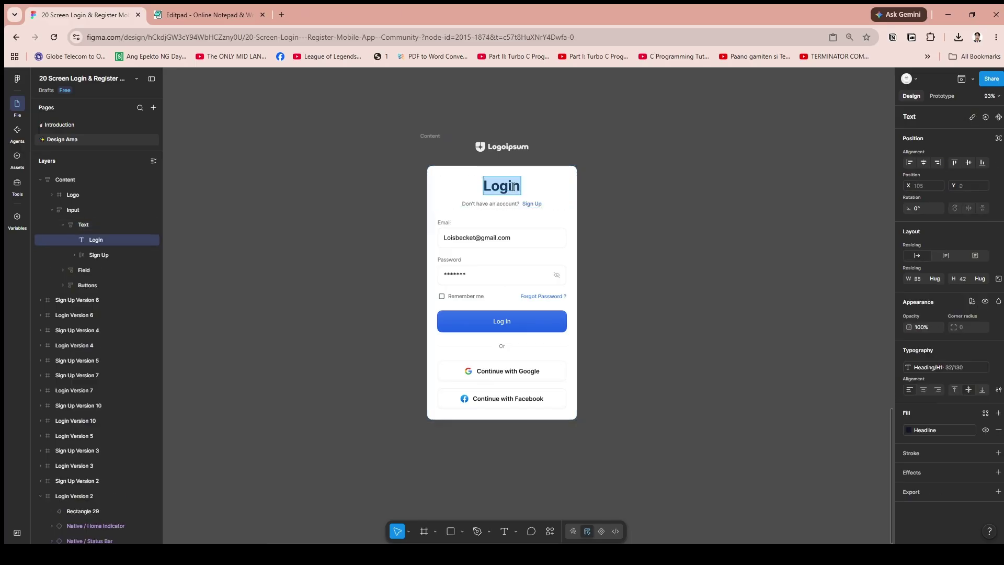
type("Register")
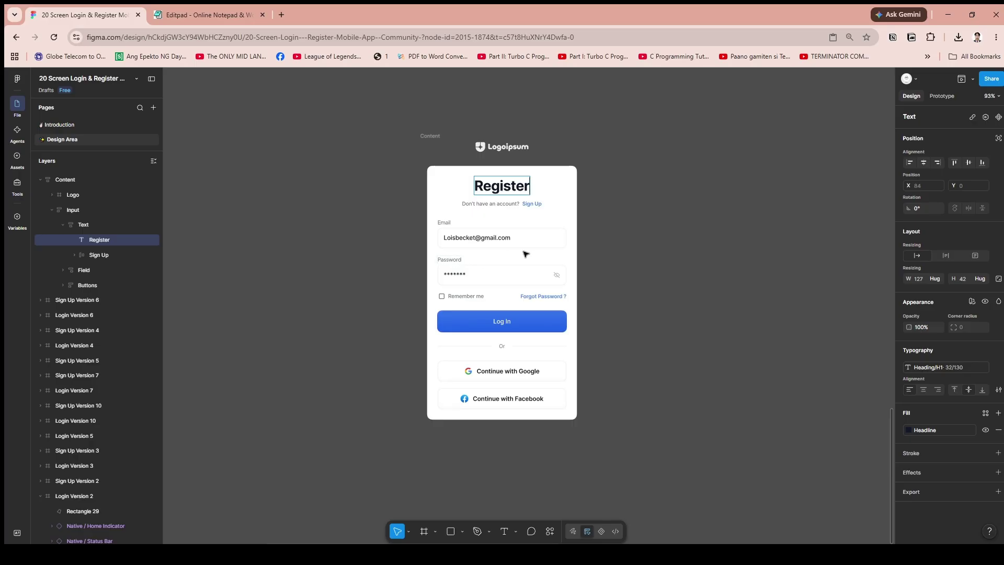
scroll(510, 263, "up", 2)
scroll(511, 263, "up", 2)
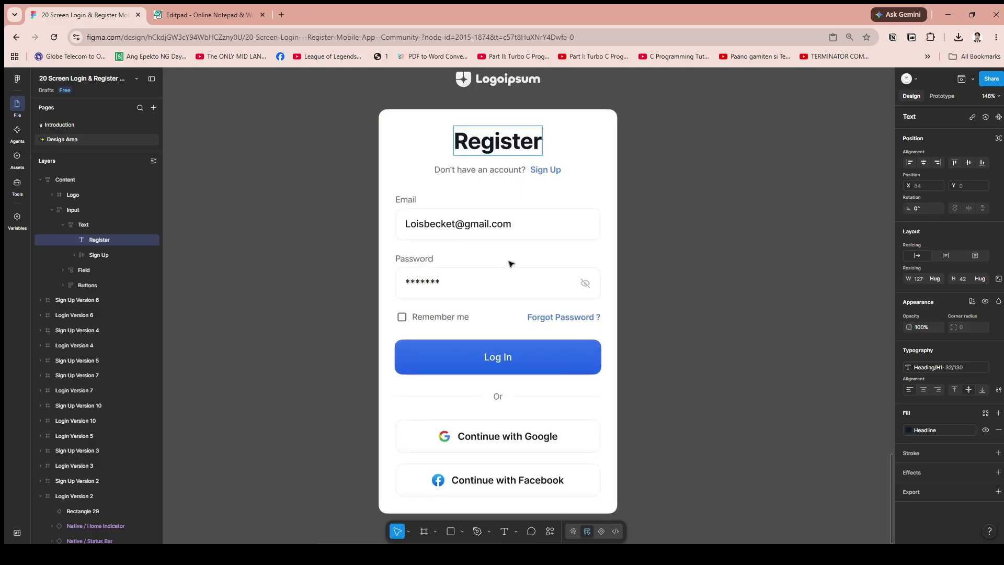
left_click(510, 358)
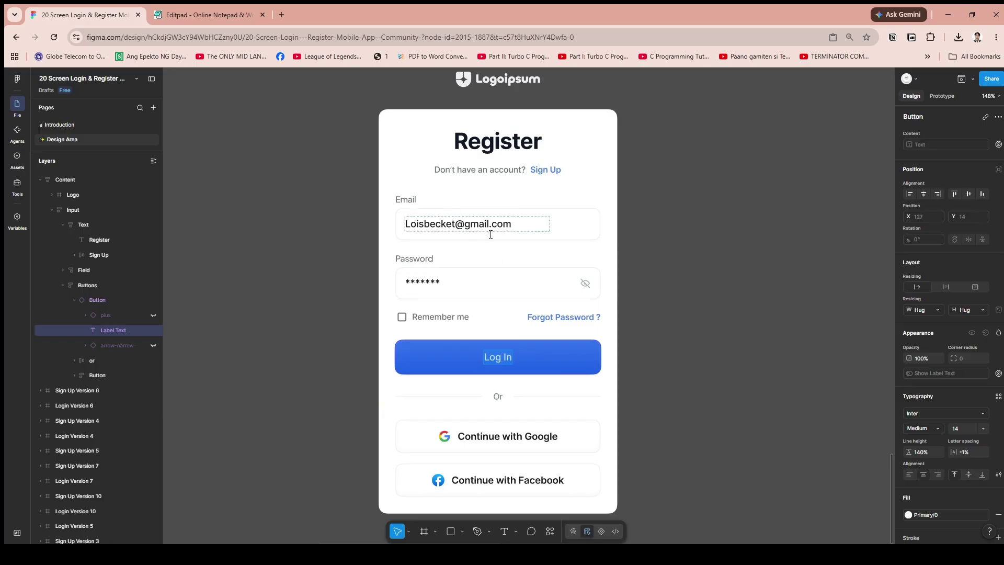
scroll(650, 291, "down", 3)
left_click(771, 306)
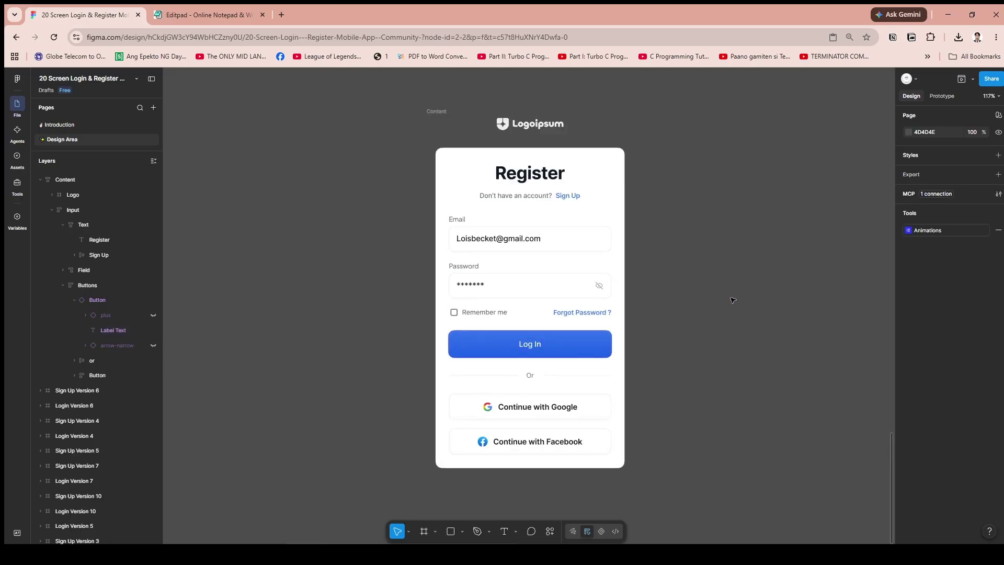
Draw a new frame about 612 × 484 beside the Register content
scroll(732, 300, "down", 3)
scroll(732, 300, "up", 5)
scroll(732, 299, "down", 3)
scroll(733, 300, "down", 2)
scroll(734, 299, "down", 2)
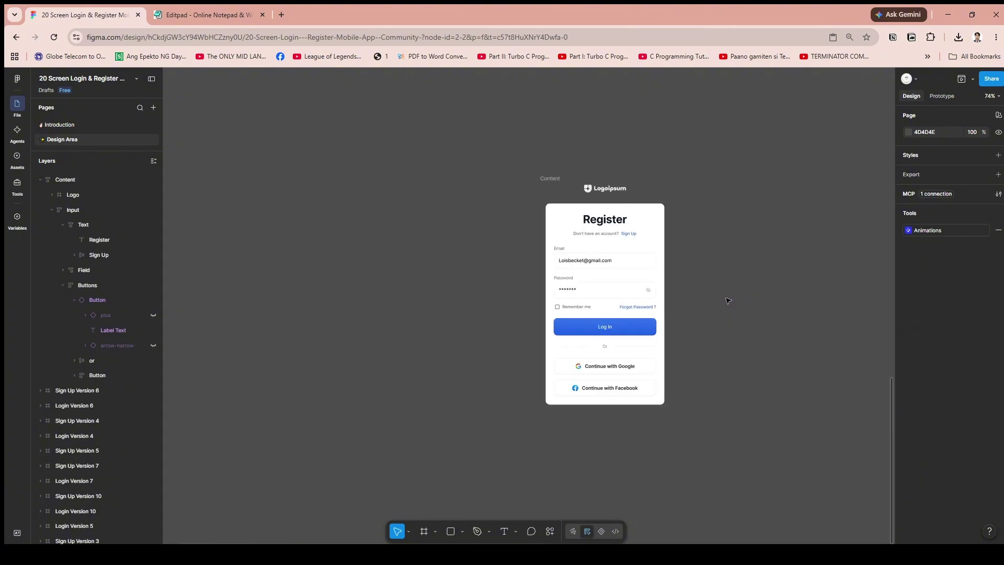
left_click_drag(775, 305, 512, 268)
left_click(435, 531)
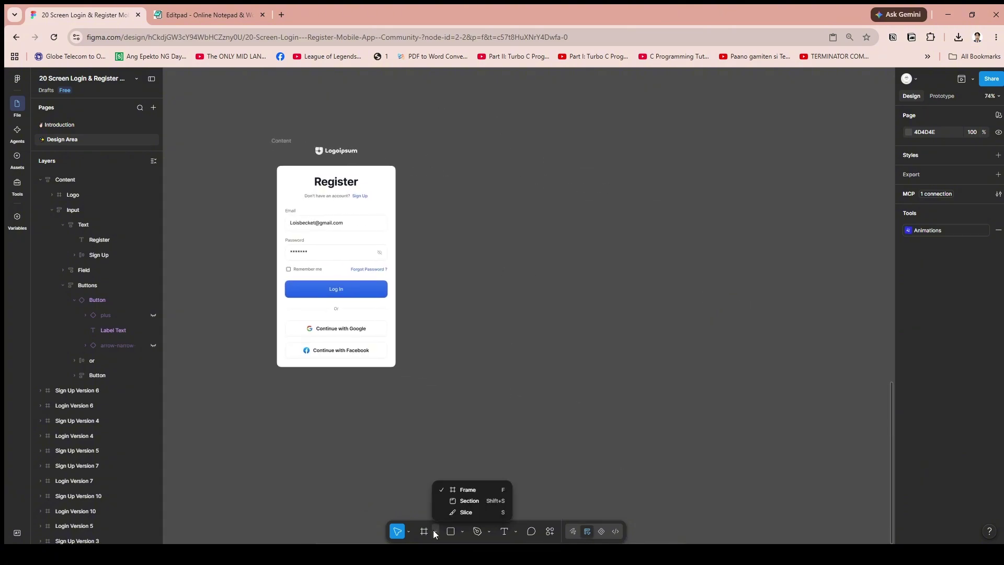
left_click(435, 532)
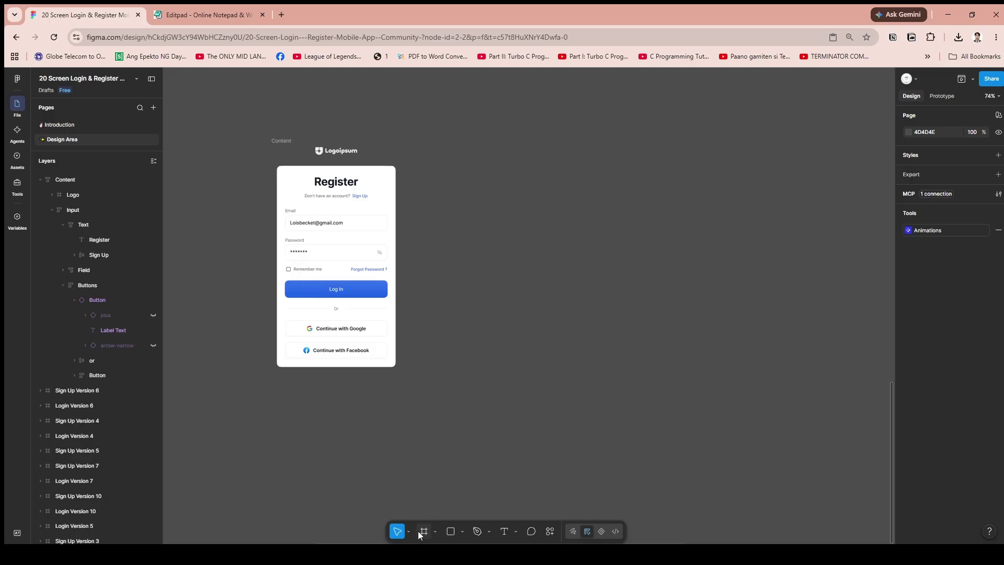
left_click(421, 533)
left_click_drag(560, 244, 773, 411)
Move the empty white frame closer to the Register content and resize it to about 440 × 361
scroll(649, 356, "up", 5)
scroll(648, 356, "down", 3, "ctrl")
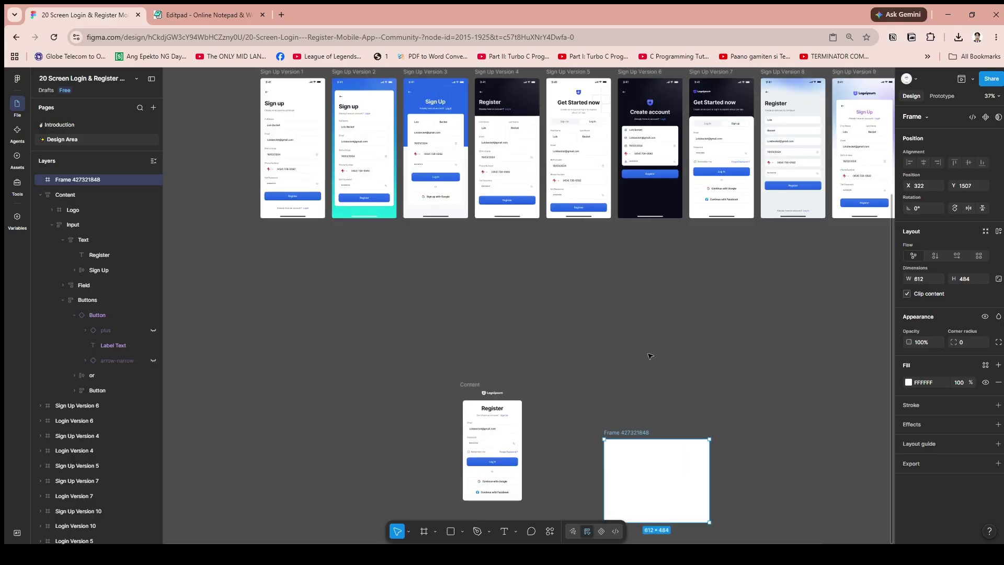
scroll(649, 356, "up", 4)
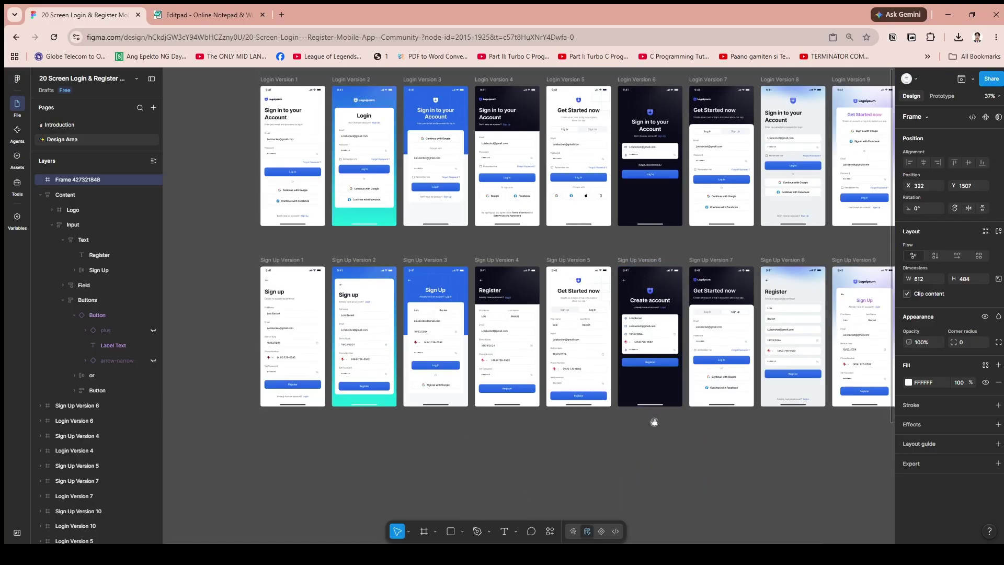
left_click_drag(654, 421, 522, 452)
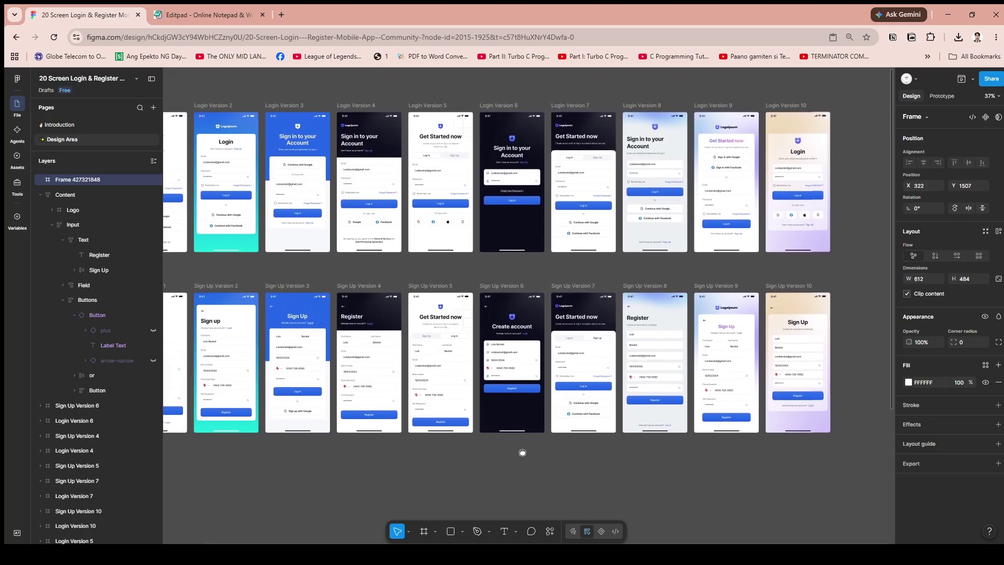
left_click_drag(522, 453, 523, 282)
left_click_drag(558, 340, 570, 285)
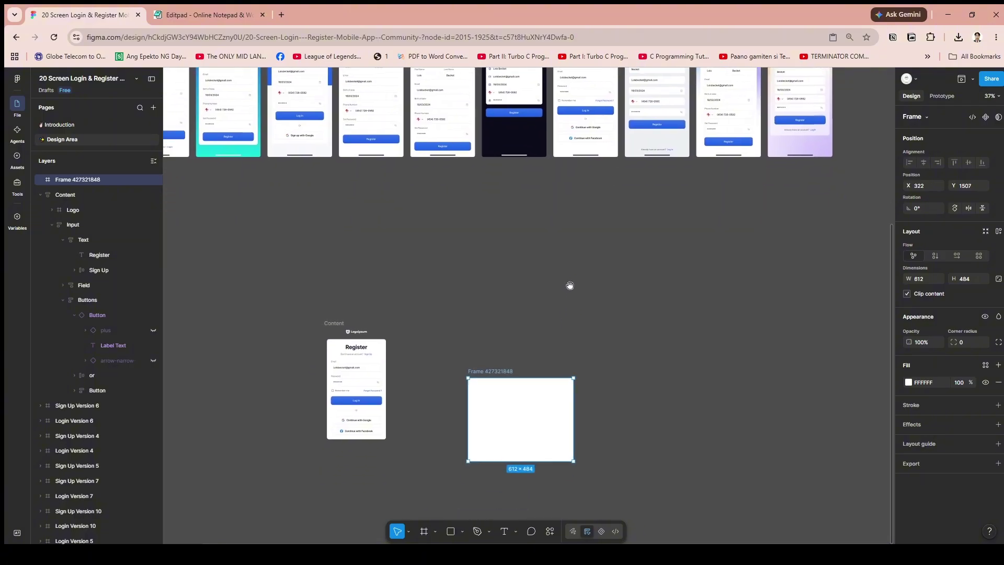
scroll(513, 397, "up", 3)
left_click_drag(519, 410, 499, 338)
left_click_drag(551, 297, 504, 332)
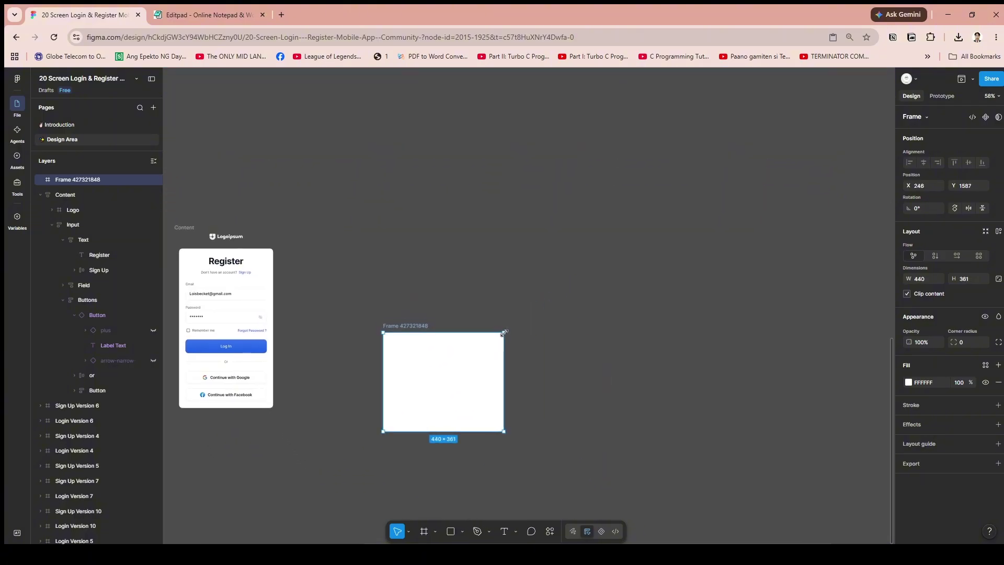
Add the text "SUCCESSFULL" inside the empty white frame beside the Register content
left_click(504, 531)
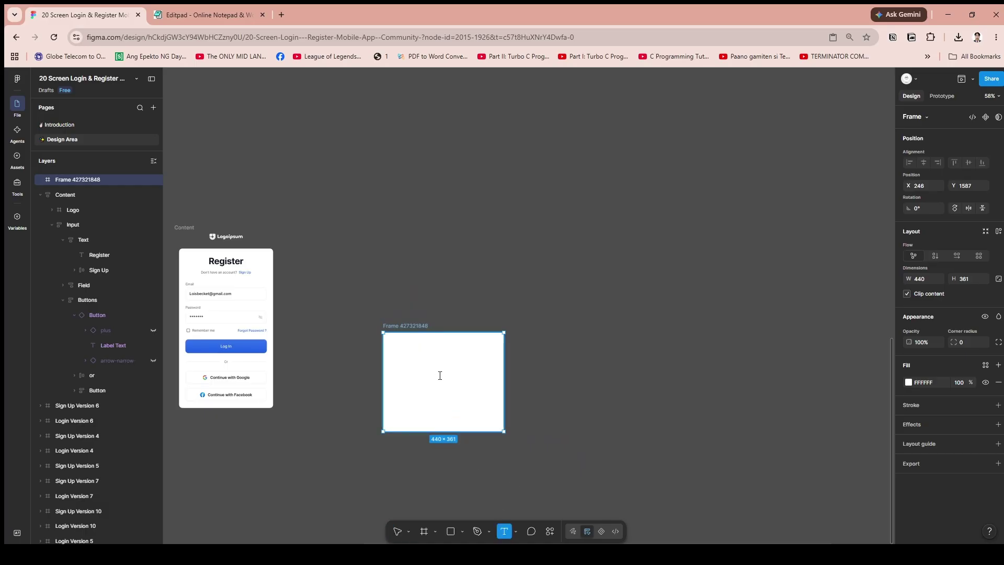
left_click(439, 376)
type("S")
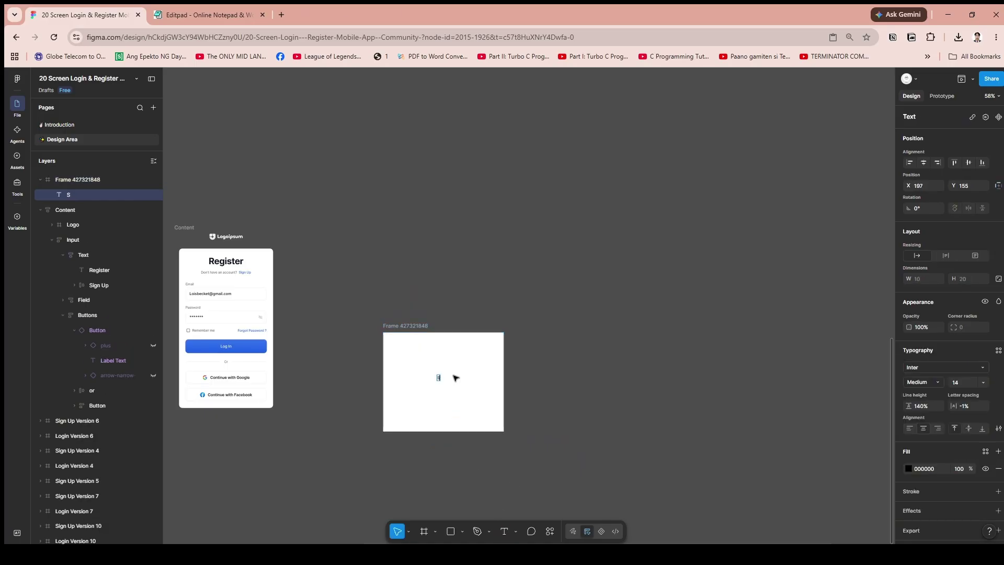
type("UCCESSFUL")
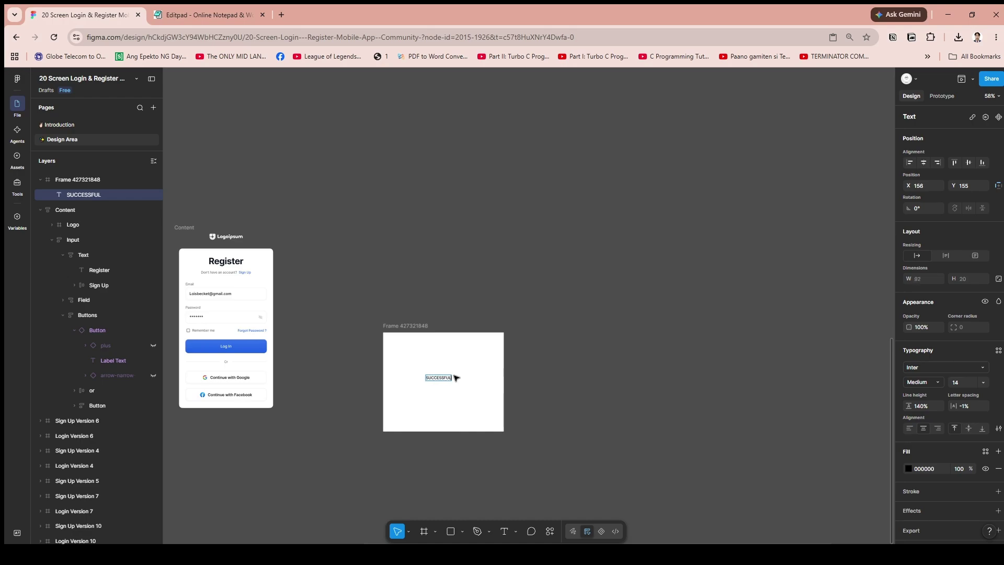
type("L")
key("Escape")
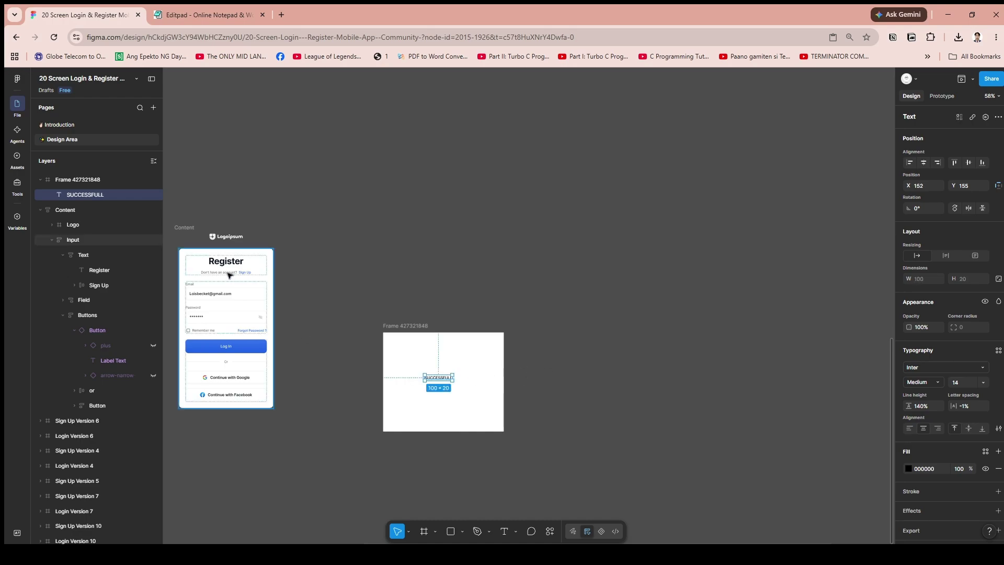
Create a prototype connection from the Register Content frame to the white SUCCESSFULL frame
left_click(186, 232)
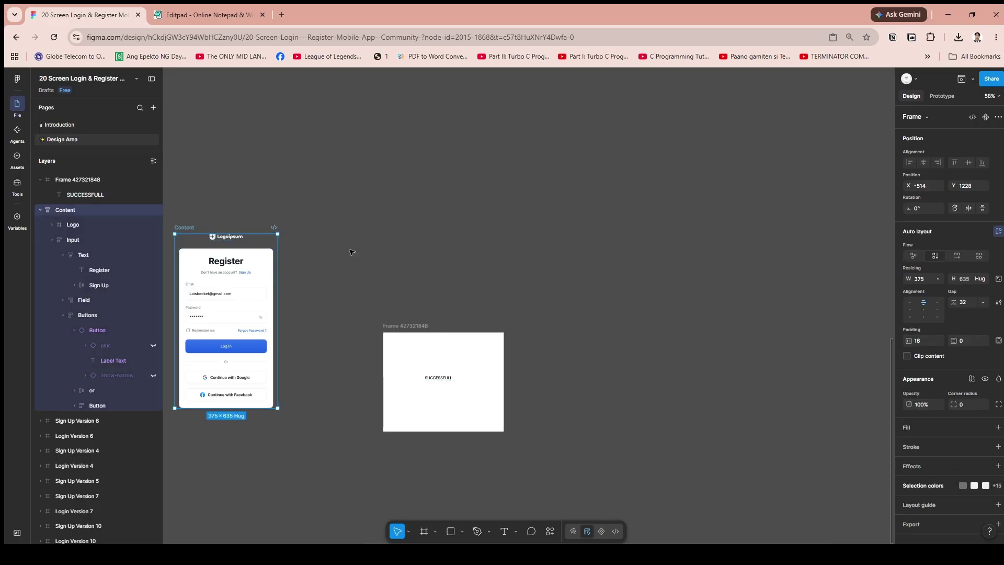
left_click_drag(474, 273, 545, 292)
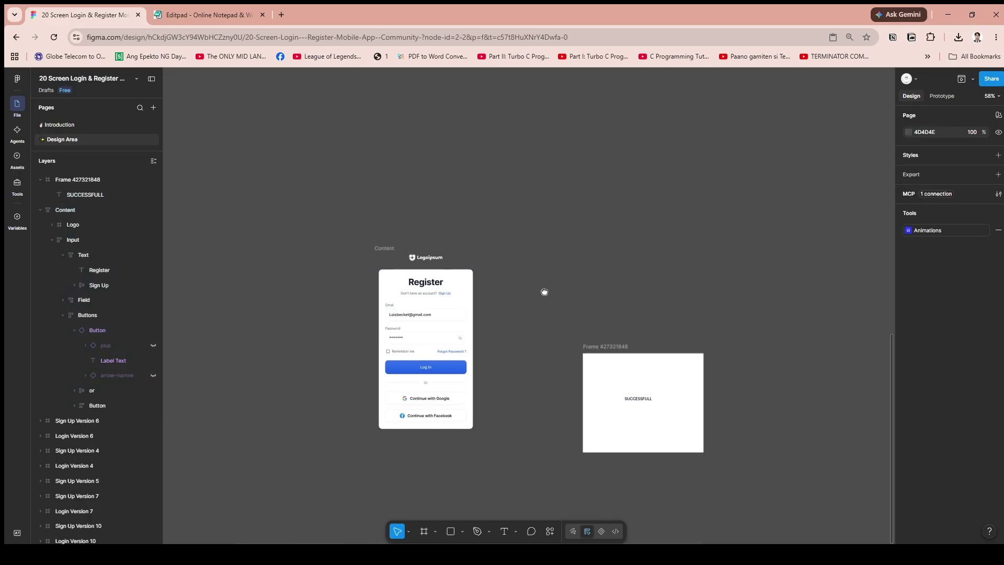
left_click(388, 257)
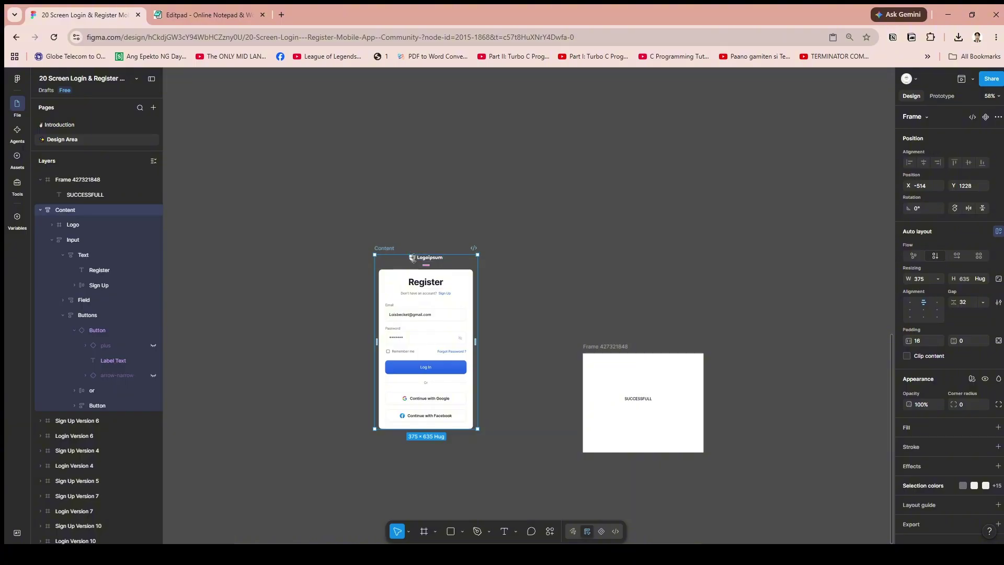
scroll(481, 354, "up", 5)
key("shift+e")
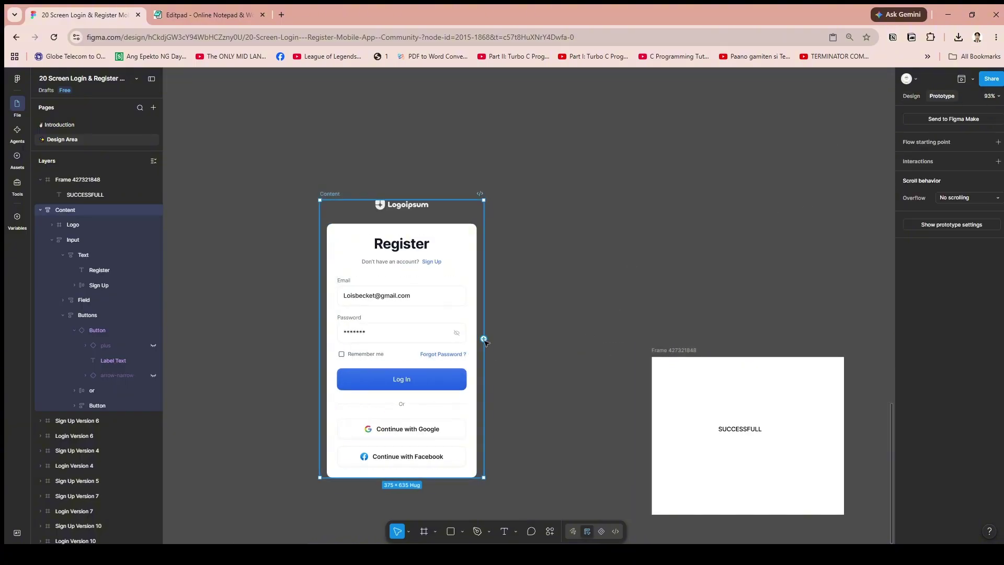
left_click_drag(484, 339, 658, 435)
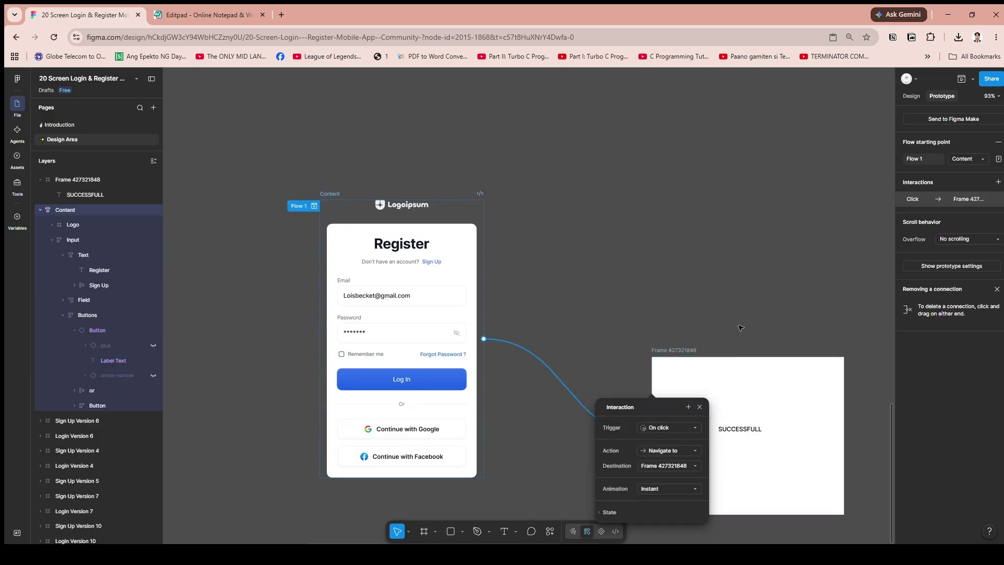
Set the new connection's trigger to On click, its action to Navigate to and its animation to Instant
left_click(672, 431)
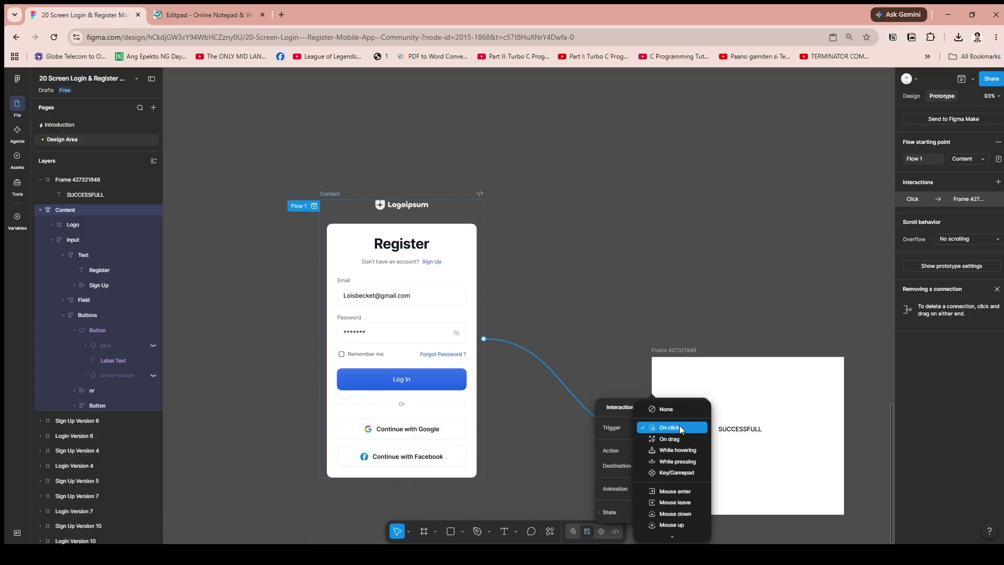
left_click(679, 427)
left_click(676, 451)
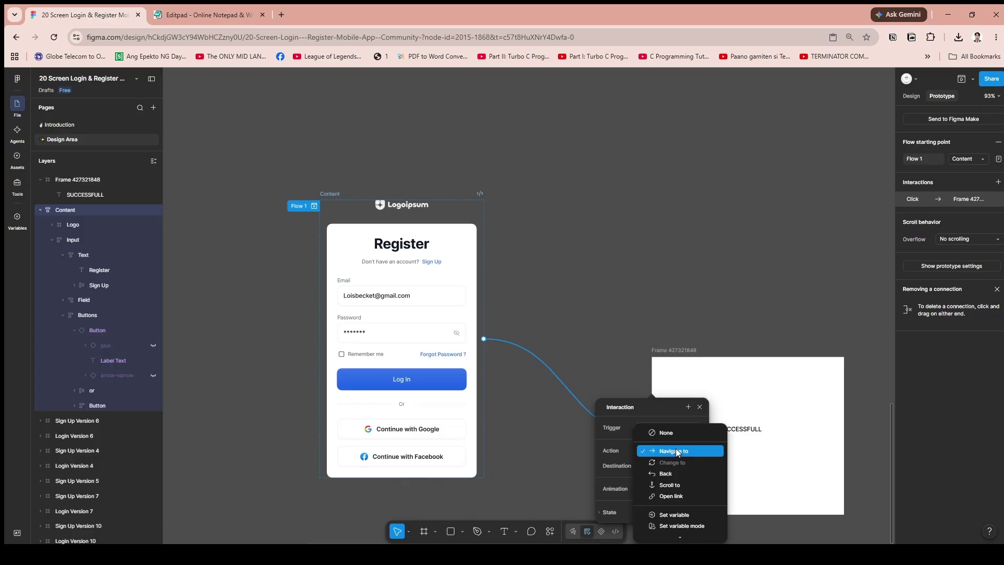
left_click(679, 451)
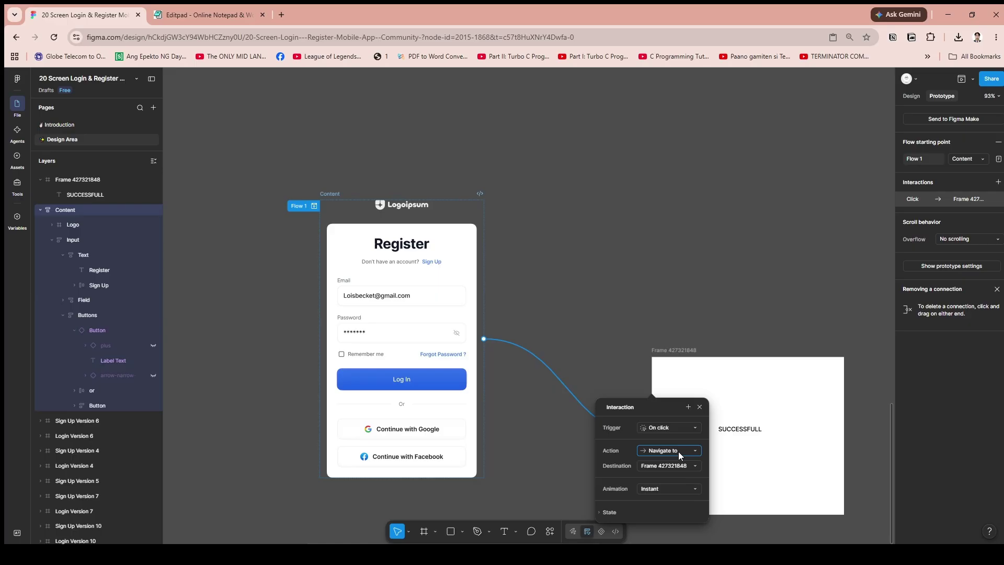
left_click(666, 489)
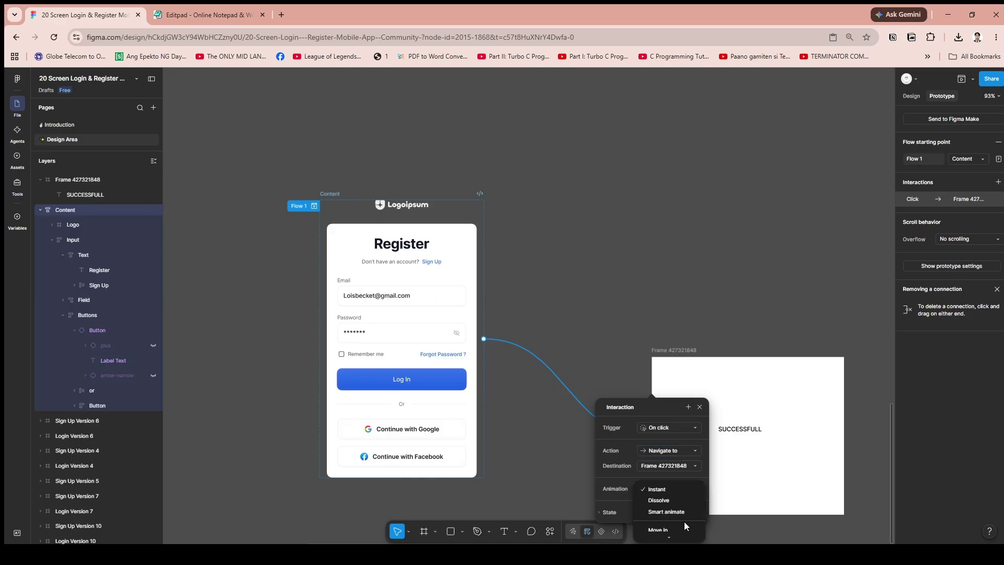
left_click(672, 490)
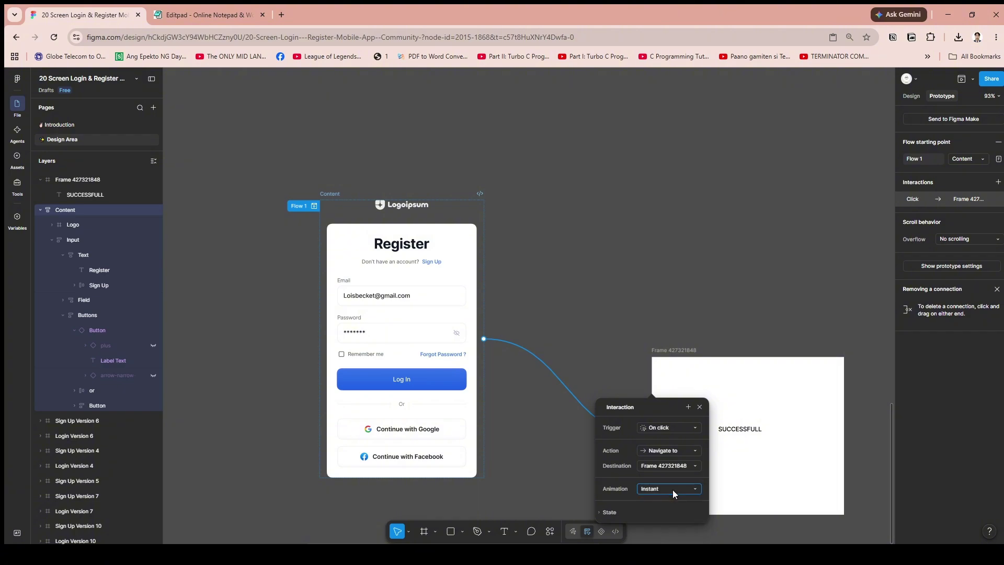
left_click(617, 362)
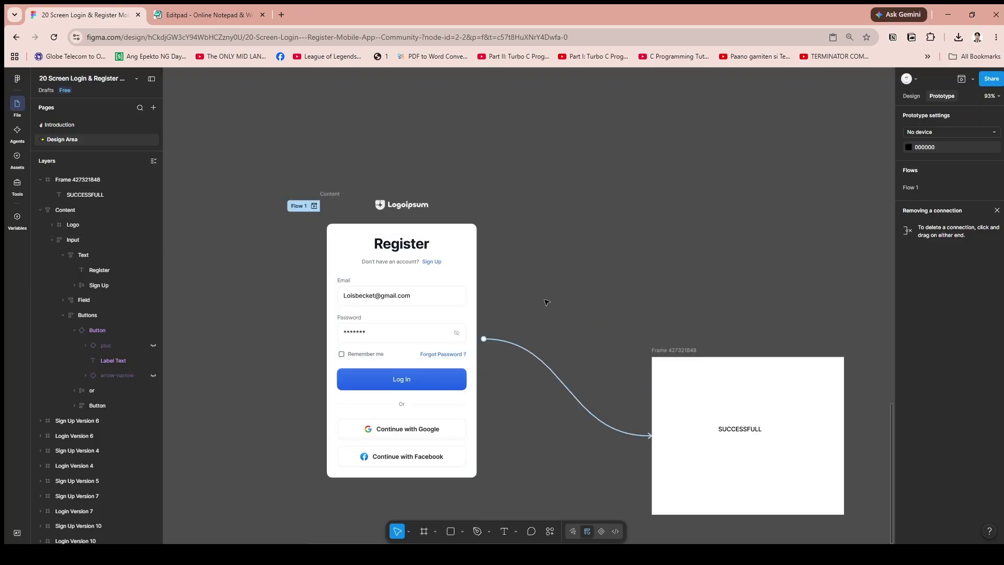
Duplicate the Login Version 2 screen and place the copy just before the Register Content frame
scroll(544, 272, "down", 5, "ctrl")
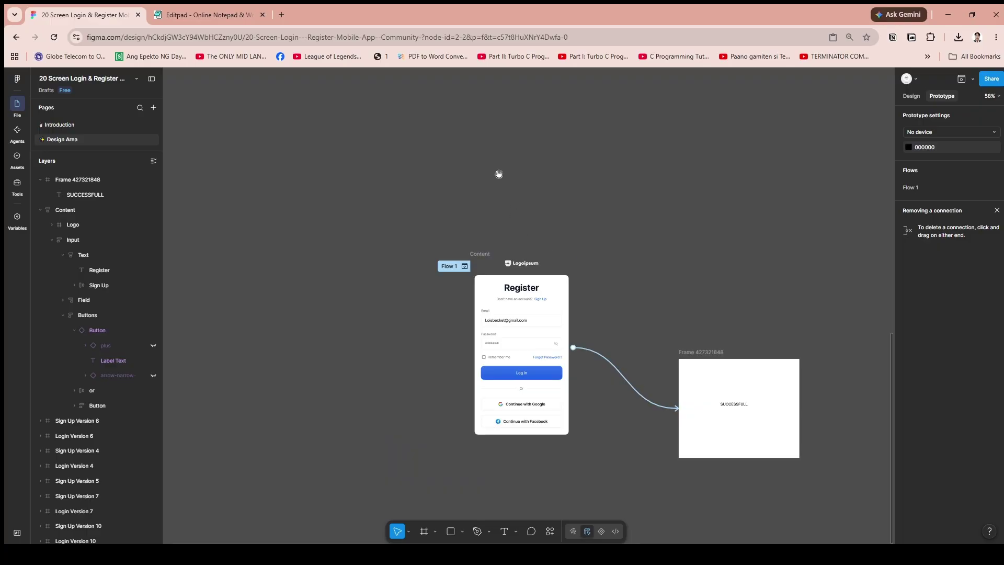
scroll(418, 241, "up", 4)
scroll(417, 240, "up", 10)
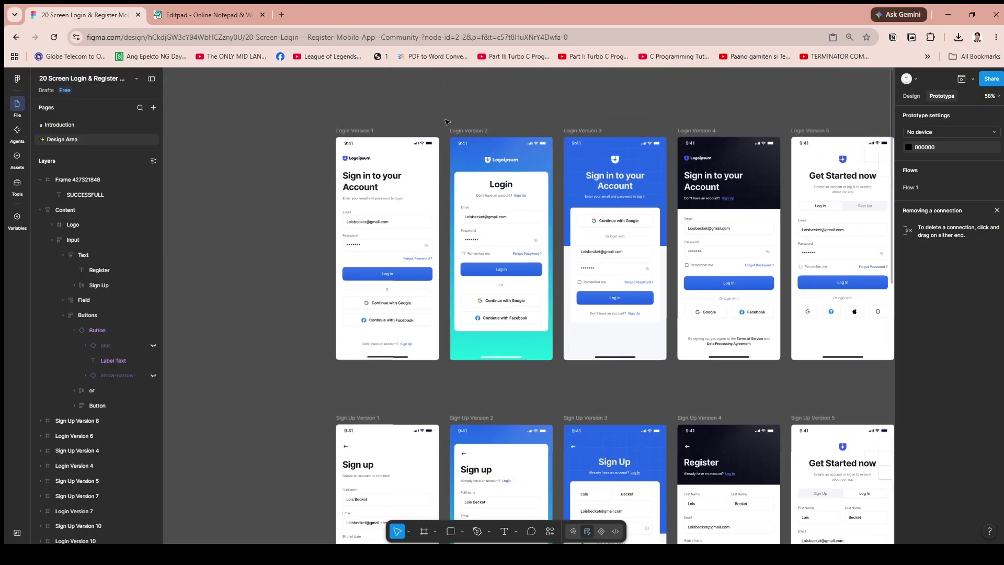
left_click_drag(454, 130, 509, 311)
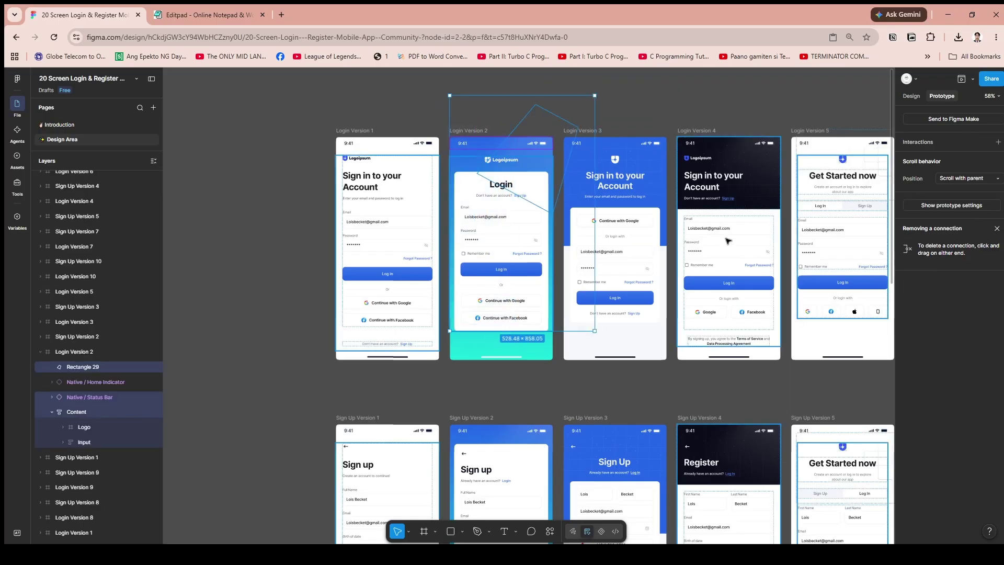
left_click(572, 401)
scroll(572, 401, "down", 1)
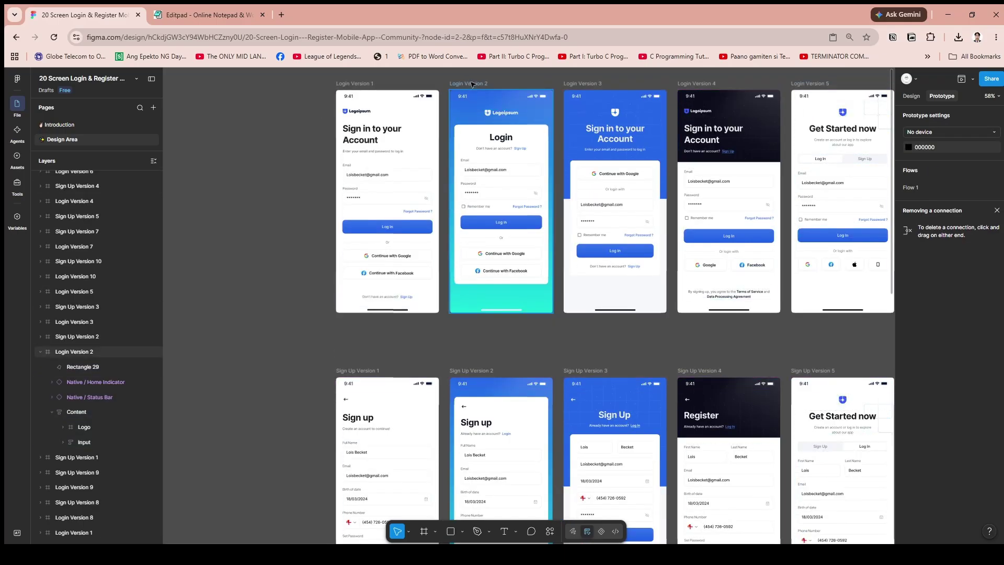
scroll(476, 173, "up", 2)
left_click_drag(447, 166, 476, 251)
left_click(461, 179)
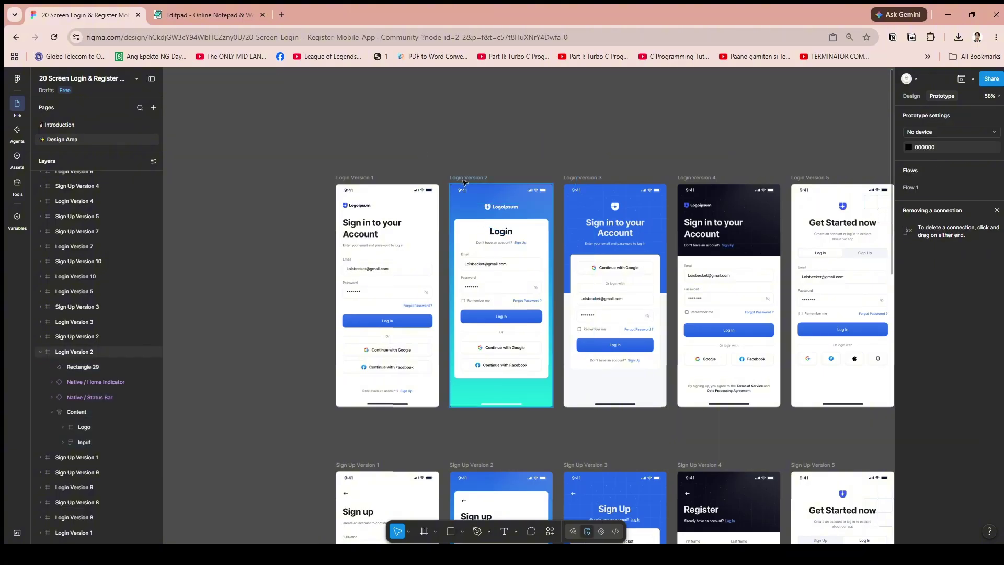
key("ctrl+d")
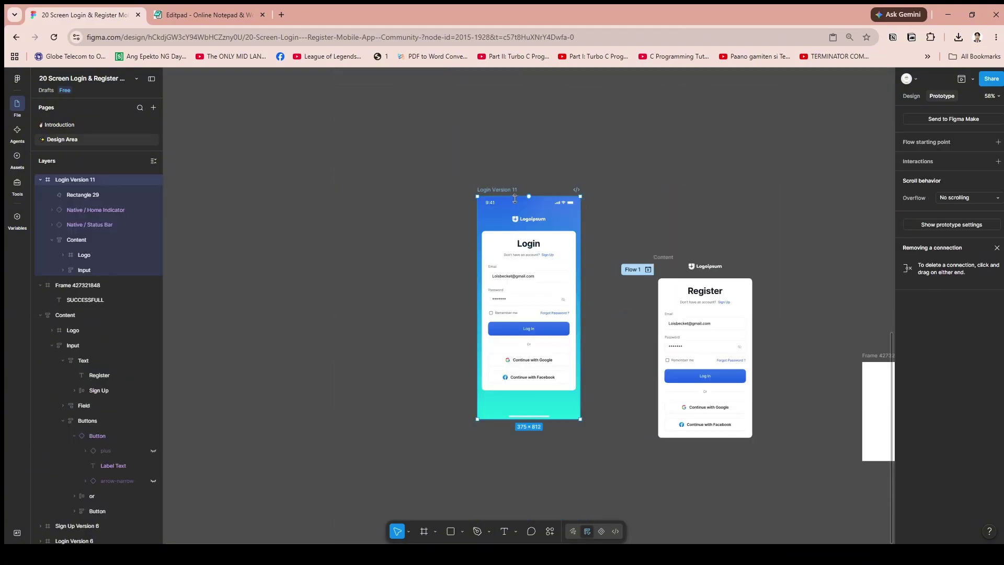
Try a second connection from the Register Input card to the SUCCESSFULL frame, with On click, Navigate to and Instant animation
left_click_drag(779, 475, 401, 415)
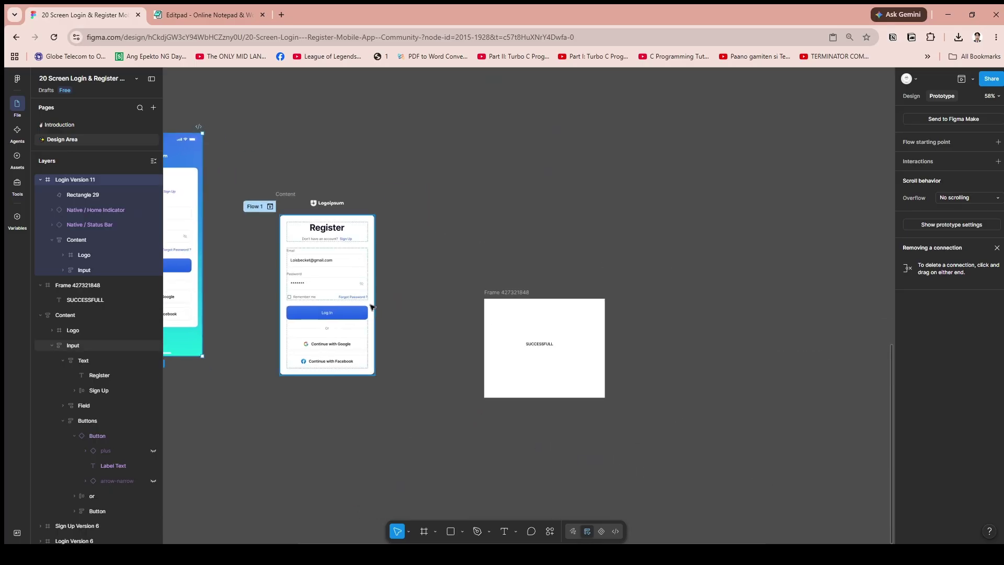
left_click(367, 272)
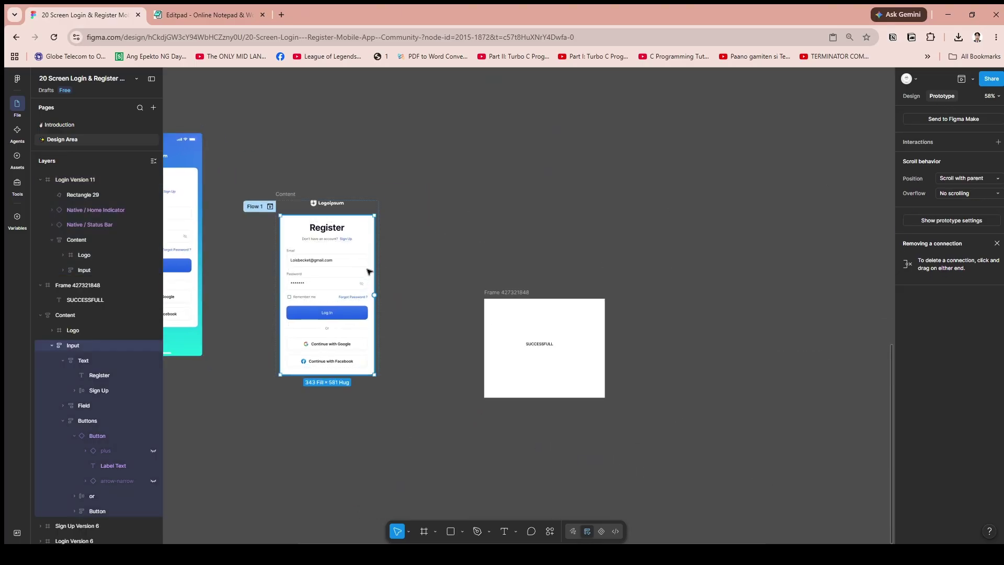
left_click_drag(374, 296, 495, 344)
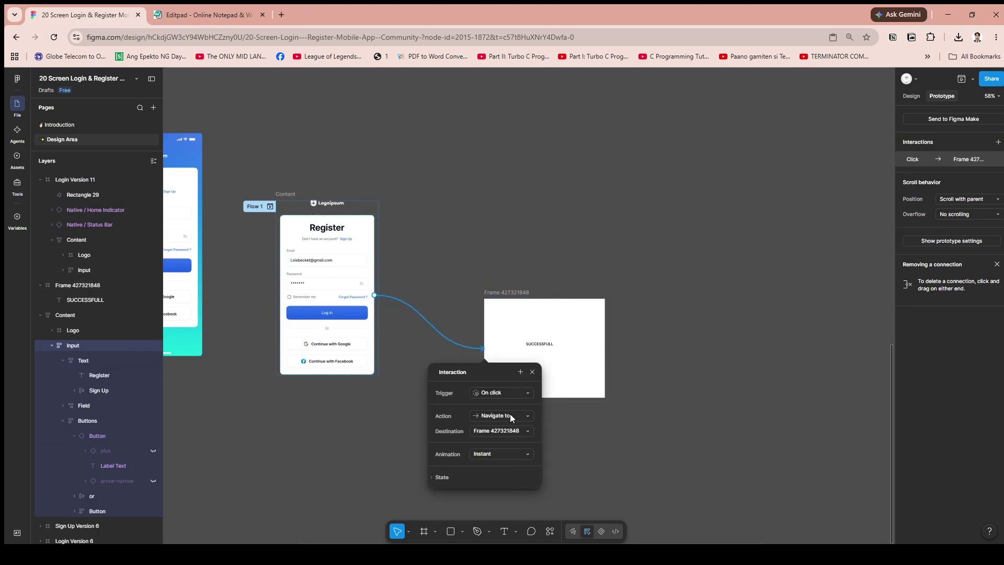
left_click(505, 455)
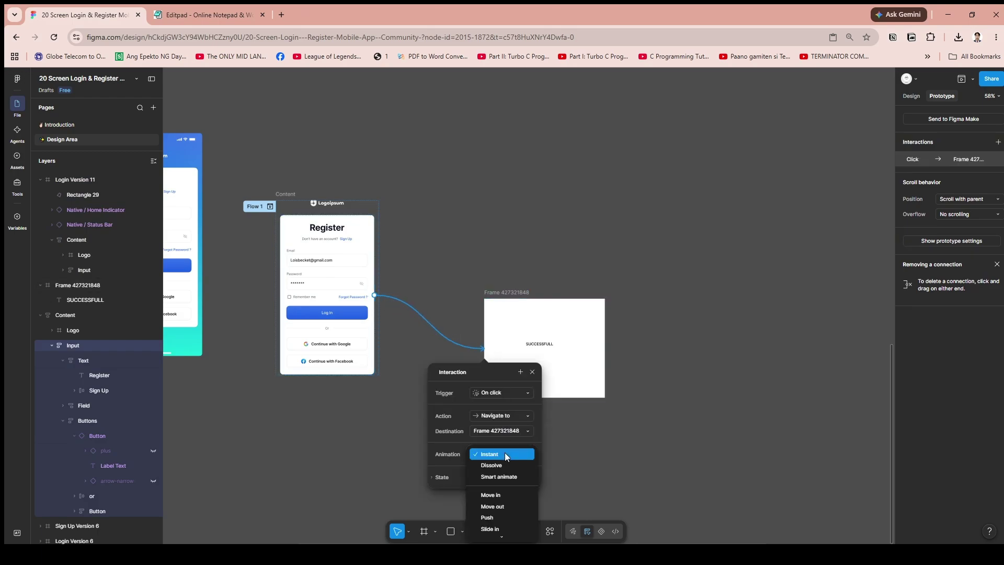
left_click(381, 440)
left_click(506, 455)
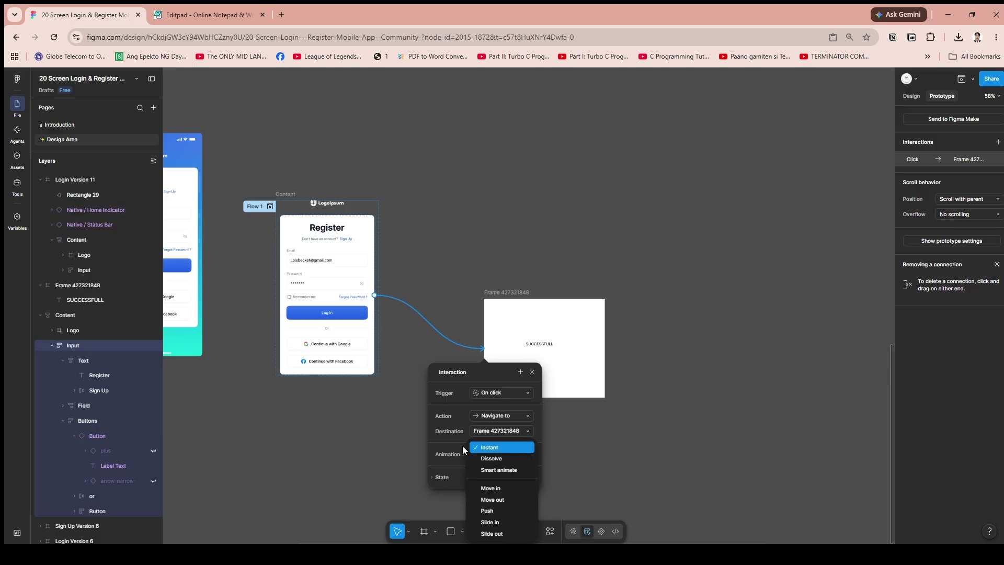
scroll(402, 433, "up", 3)
left_click(387, 433)
left_click(610, 359)
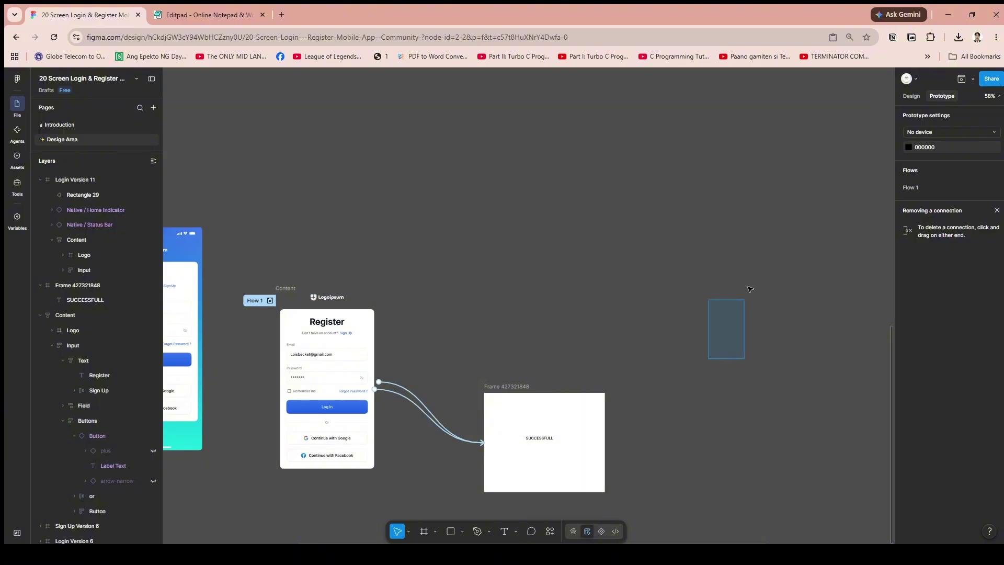
Check the interaction settings of the Input card's connection and keep its animation at Instant
left_click_drag(694, 349, 793, 251)
left_click_drag(605, 181, 536, 192)
scroll(537, 192, "down", 5)
scroll(590, 385, "up", 5)
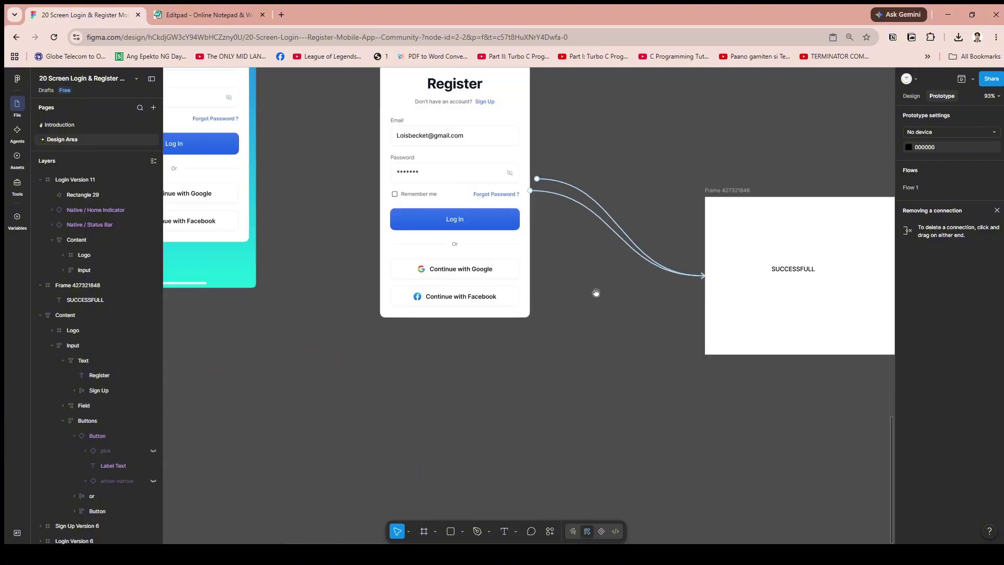
left_click(560, 271)
left_click(573, 249)
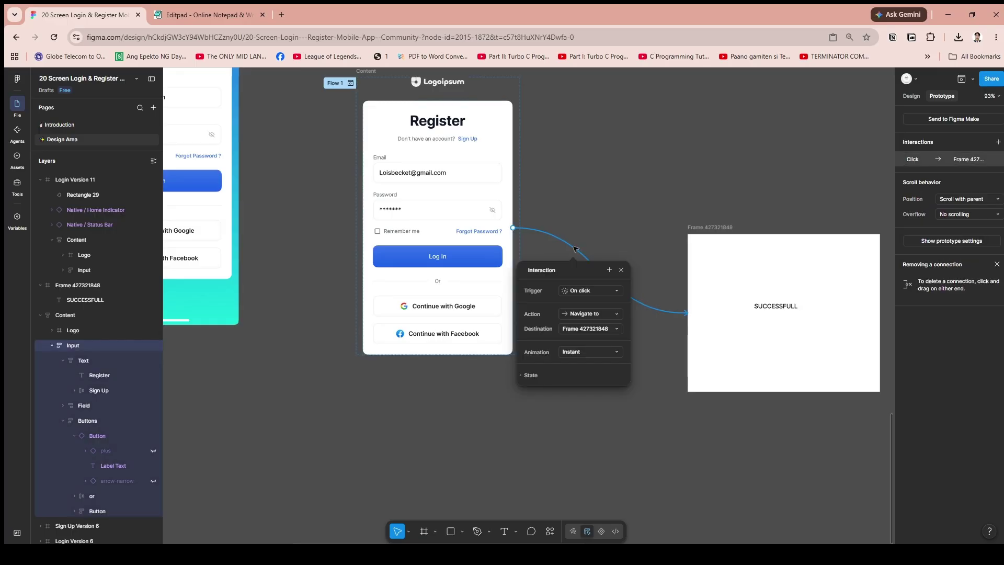
left_click(583, 352)
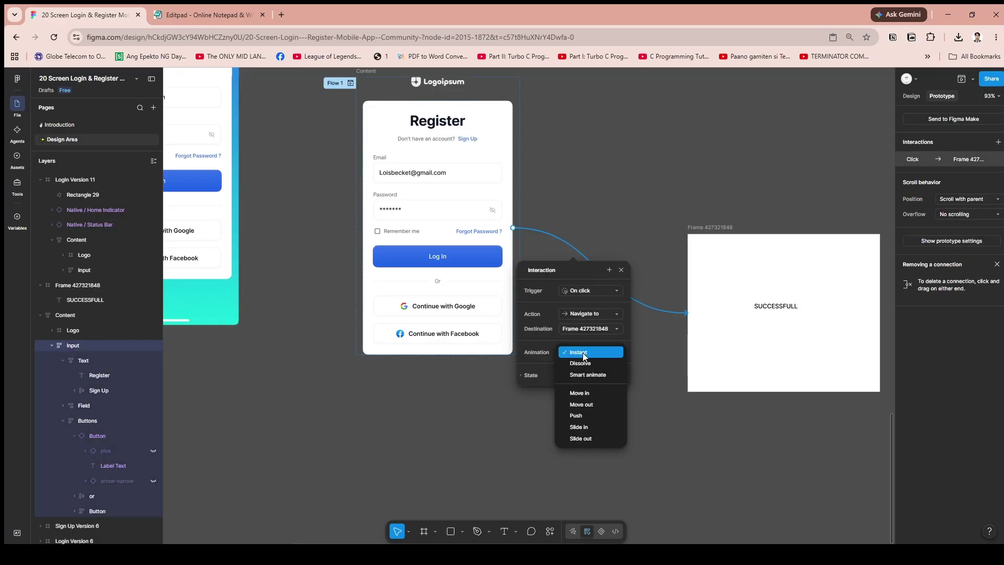
left_click(578, 352)
left_click(638, 176)
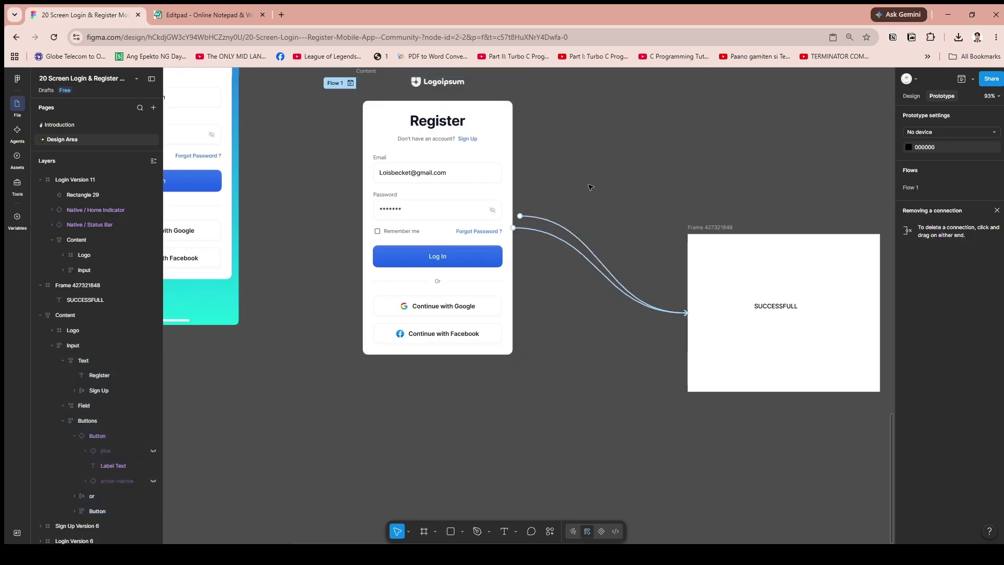
Remove the extra connection between the Register Input card and the SUCCESSFULL frame
left_click_drag(579, 158, 660, 221)
left_click(576, 238)
left_click(531, 237)
left_click(533, 232)
key("Escape")
key("Escape")
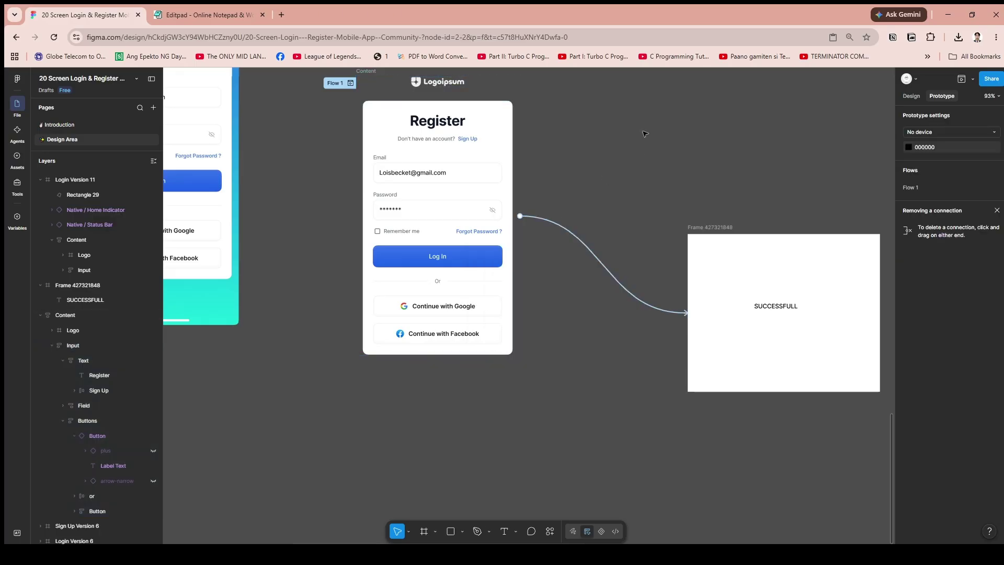
Preview Flow 1 and test the Log In button's navigation from the Register screen to the SUCCESSFULL frame
scroll(703, 122, "up", 3)
scroll(703, 122, "right", 2)
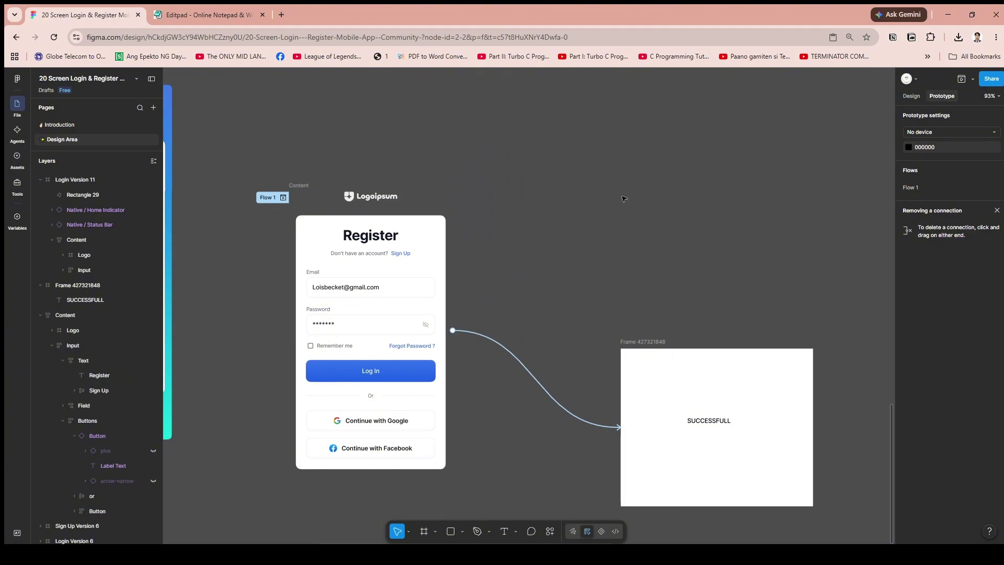
left_click(971, 81)
left_click(933, 108)
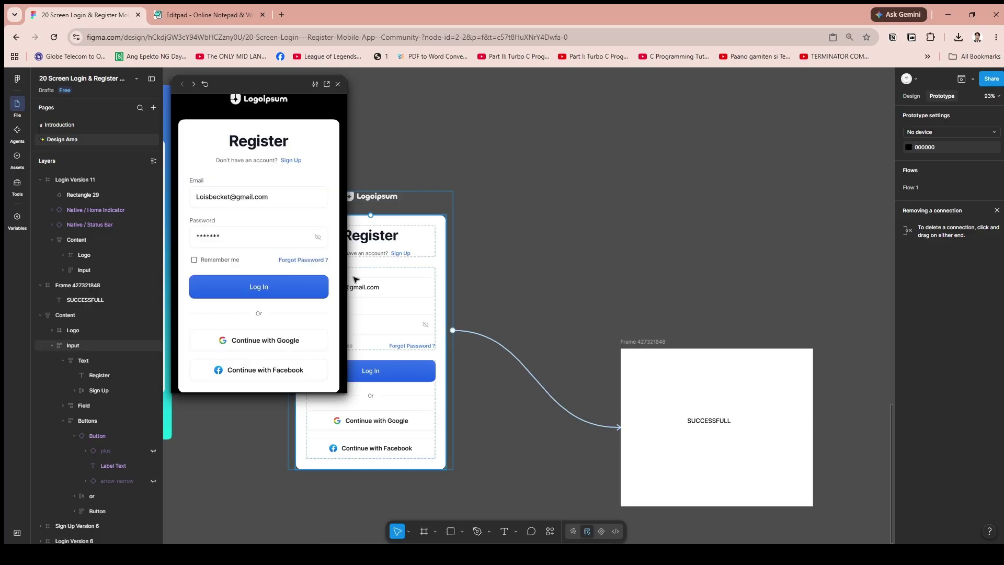
left_click(265, 296)
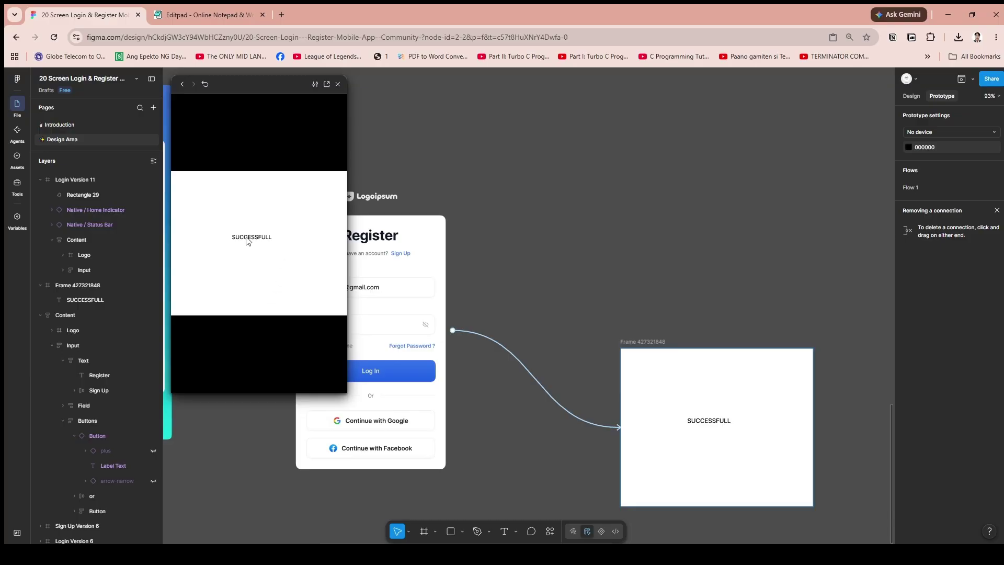
Go back to the Register screen in the preview to retest its Log In button, and close the preview
left_click(183, 85)
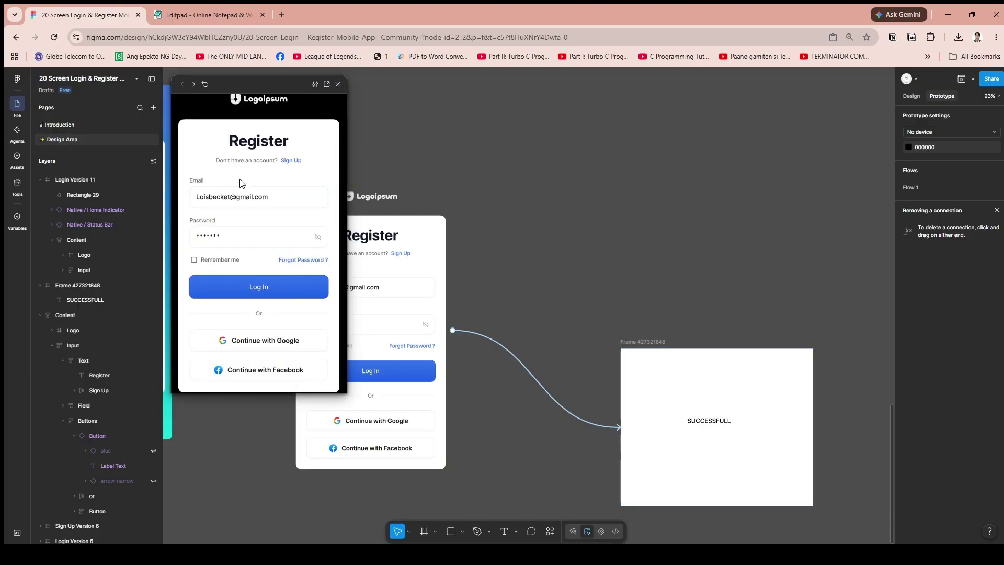
left_click(242, 292)
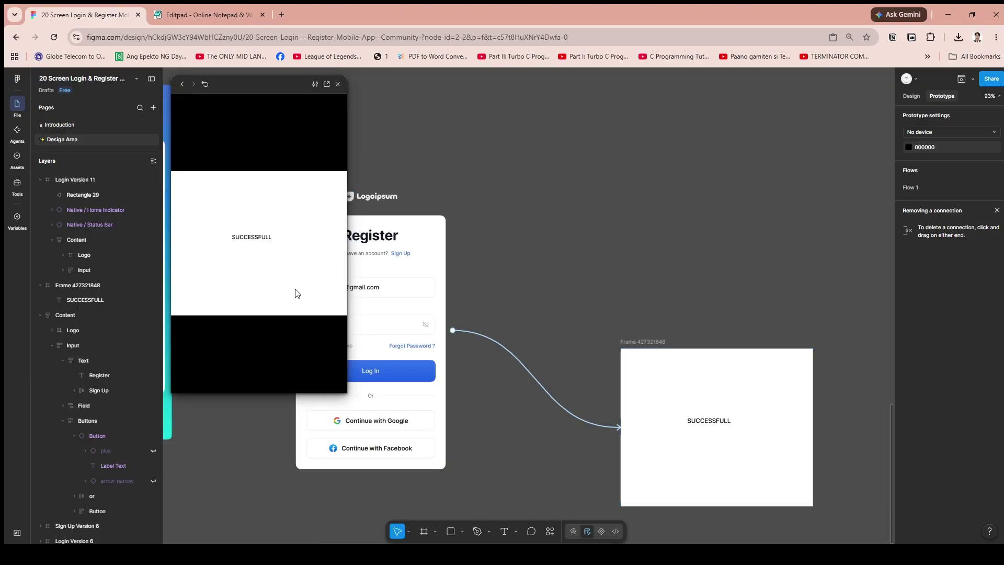
left_click(338, 84)
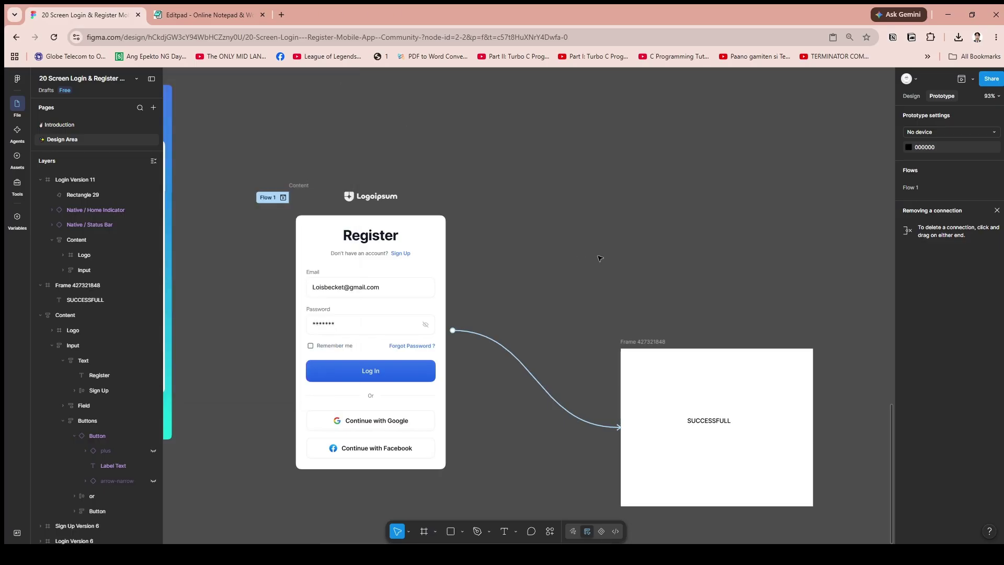
Connect the Login Version 11 screen's Content group to the Register Content frame with On click, Navigate to and Instant animation
left_click_drag(596, 224, 790, 231)
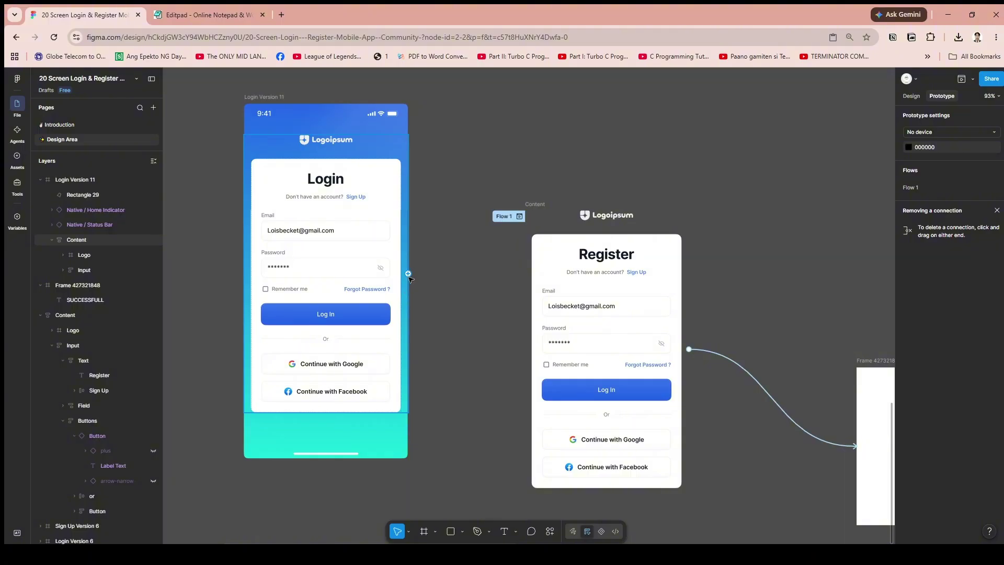
left_click_drag(408, 274, 528, 375)
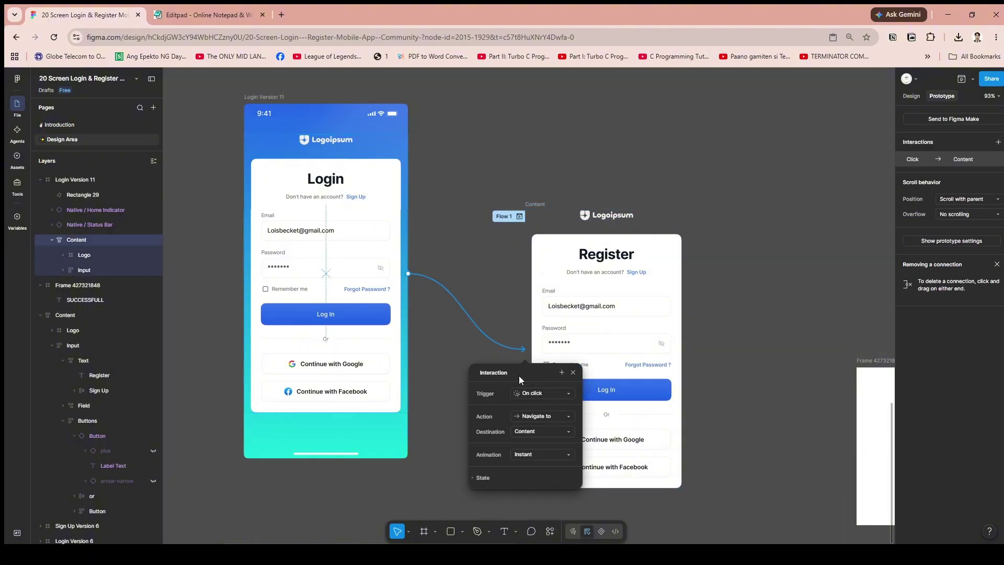
left_click(486, 182)
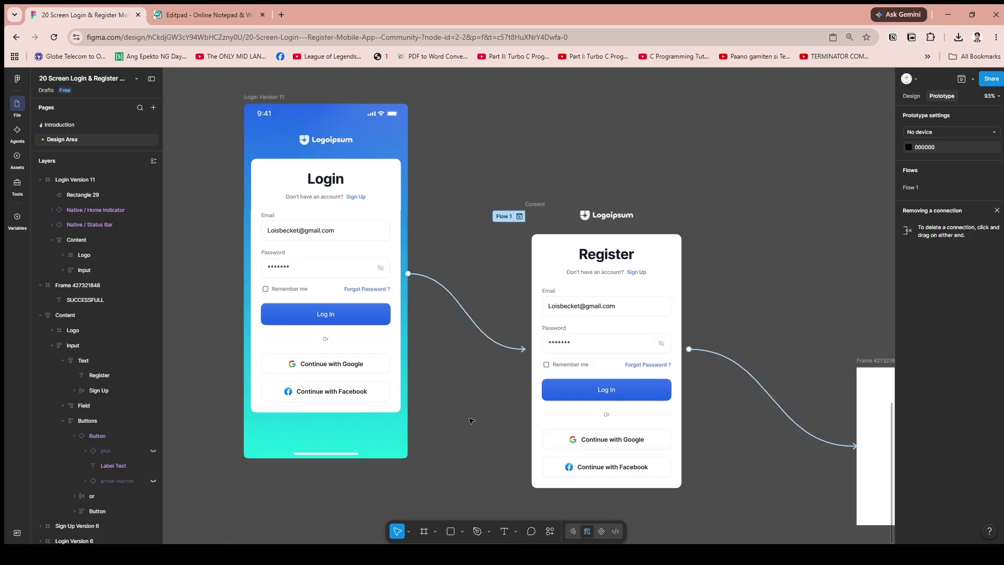
scroll(473, 415, "down", 5)
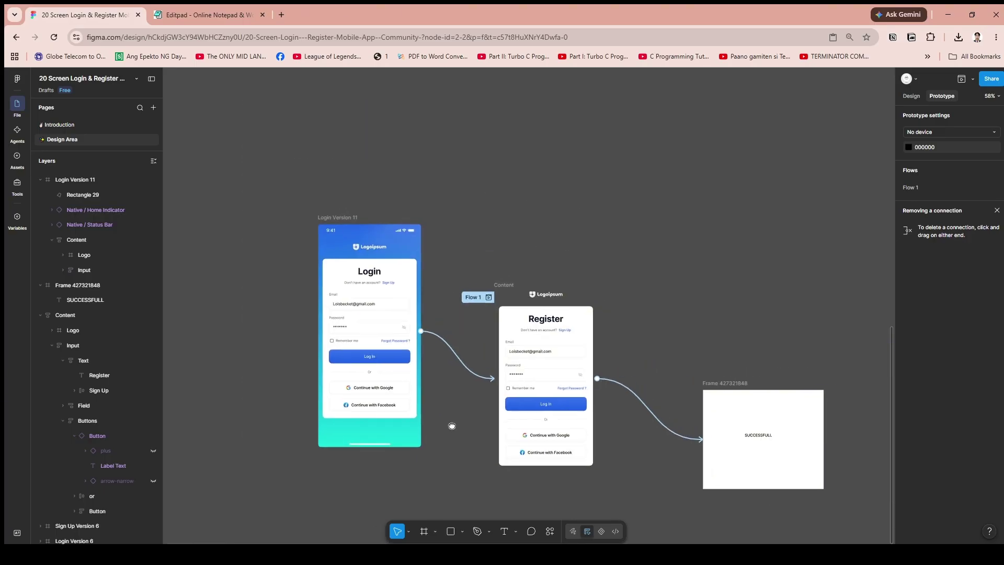